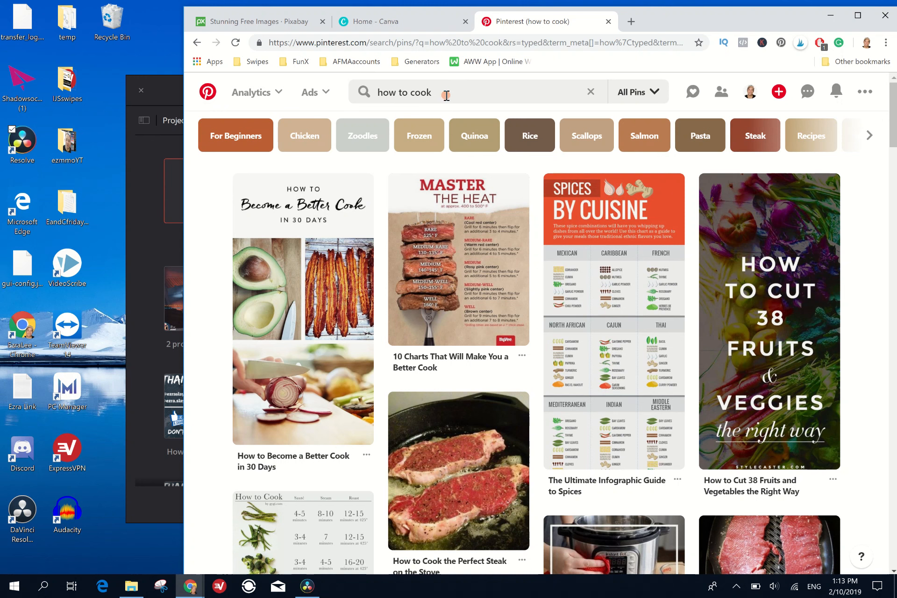
left_click(446, 95)
left_click(434, 29)
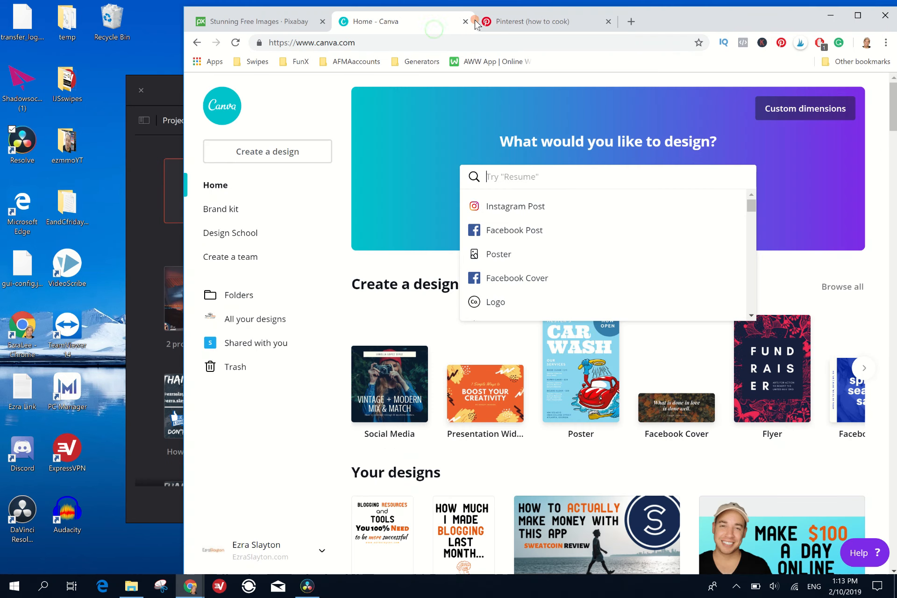
left_click(535, 21)
left_click(436, 94)
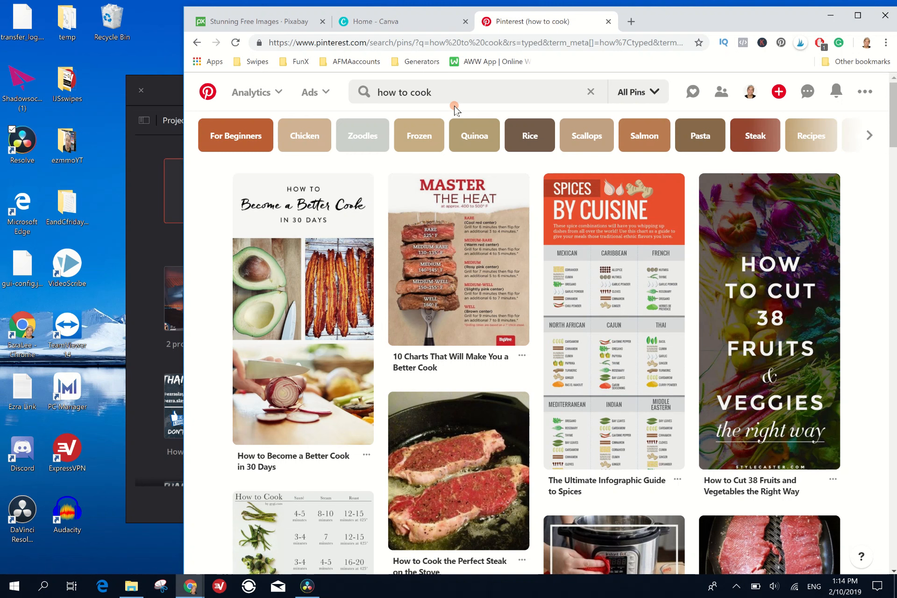
left_click(171, 93)
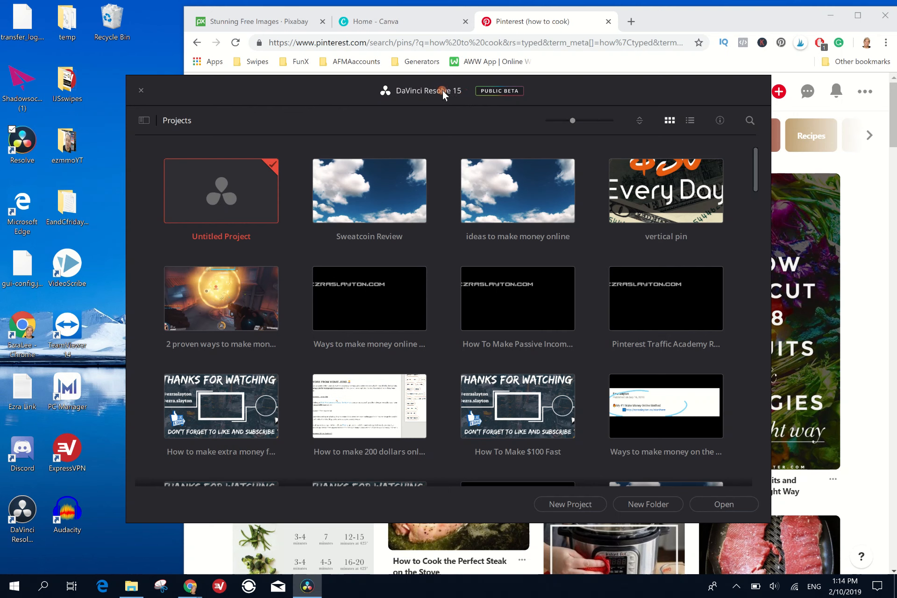
Step: Switch to Pixabay and set its search to look for videos
left_click(286, 36)
left_click(276, 24)
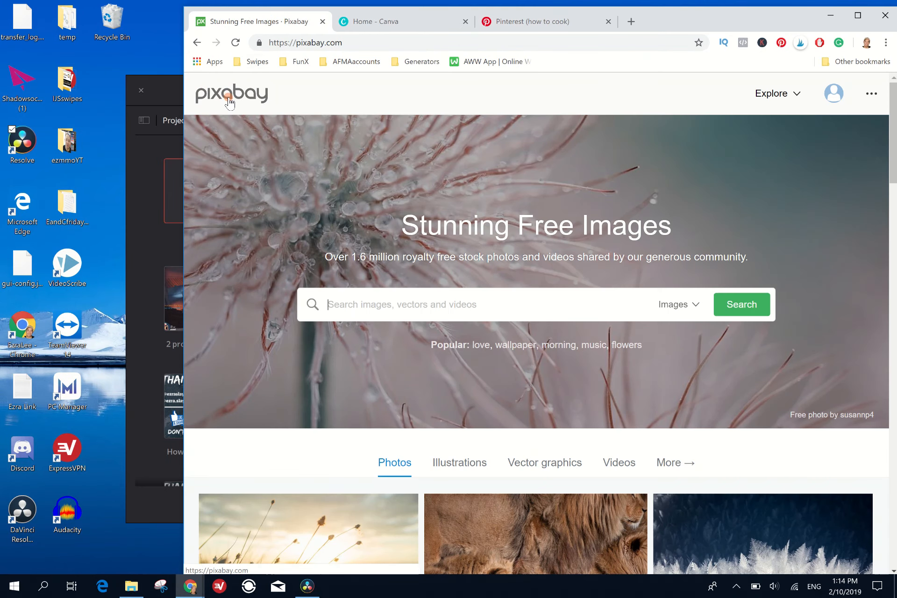
left_click(686, 309)
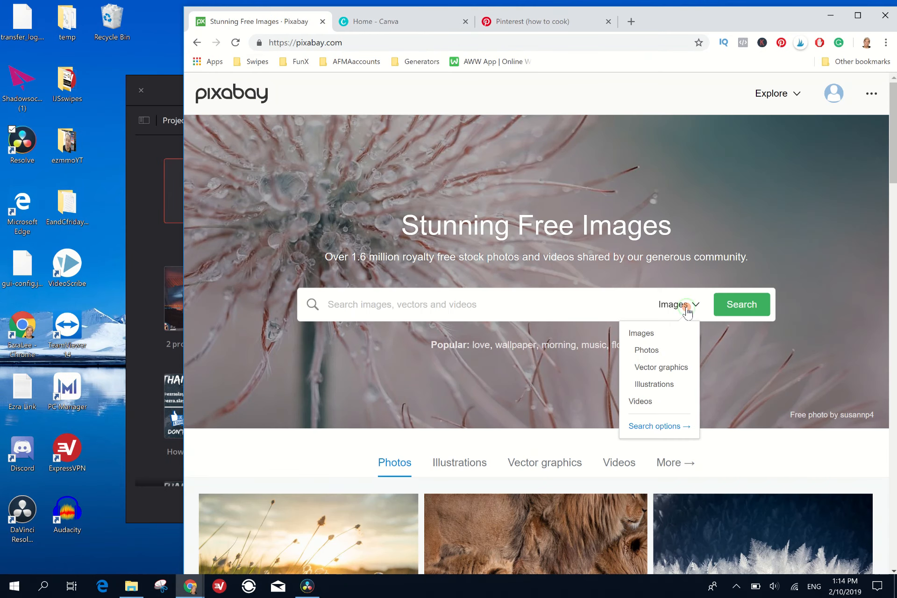
left_click(645, 404)
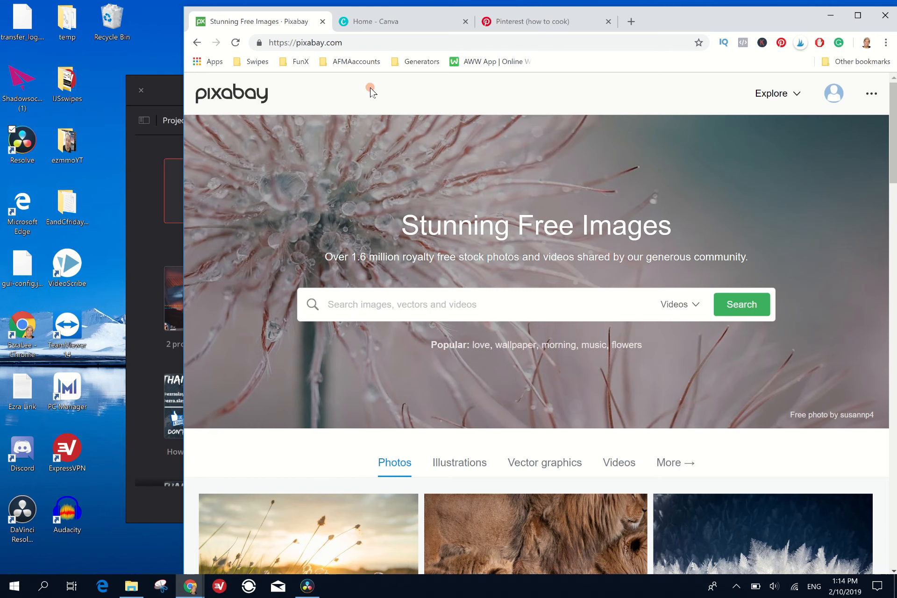
Step: In Canva, search the design types for "pin" and create a blank Pinterest Graphic design
left_click(394, 18)
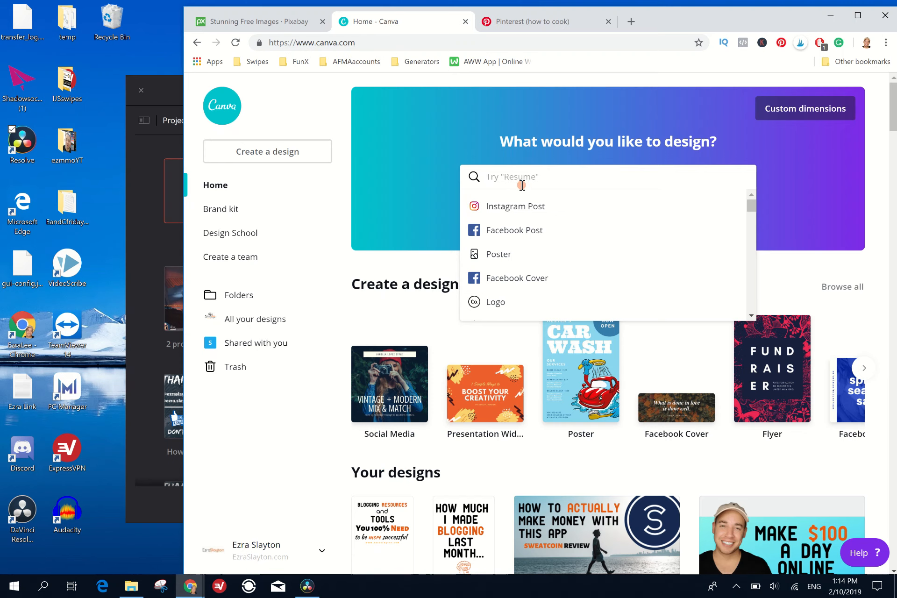
type("pin")
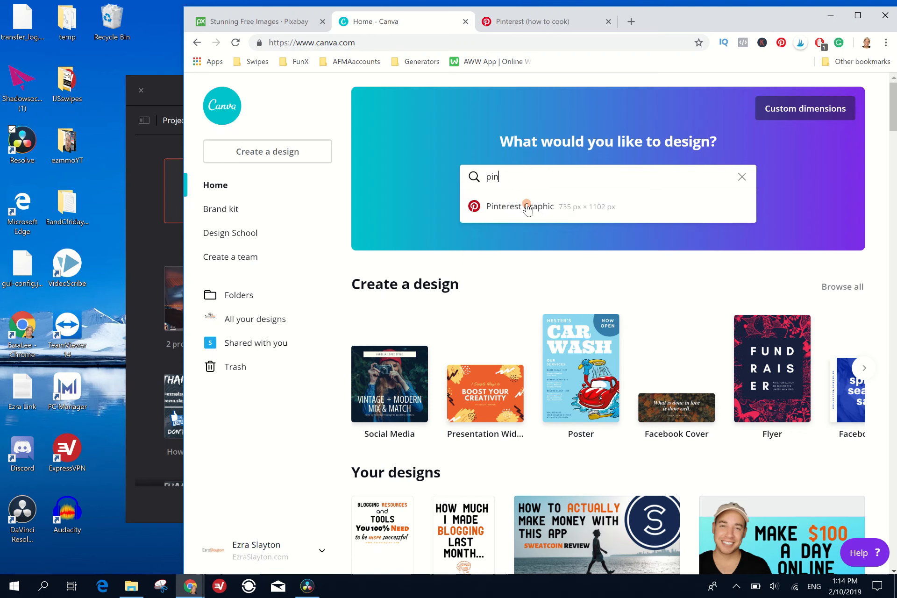
left_click(527, 203)
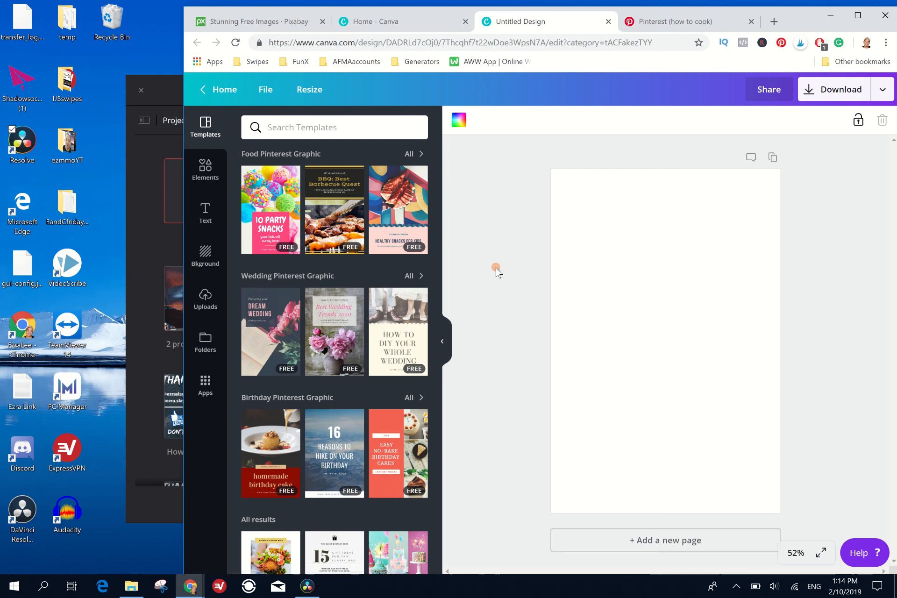
Step: Switch to Pinterest and narrow the "how to cook" search with the For Beginners suggestion
left_click(652, 21)
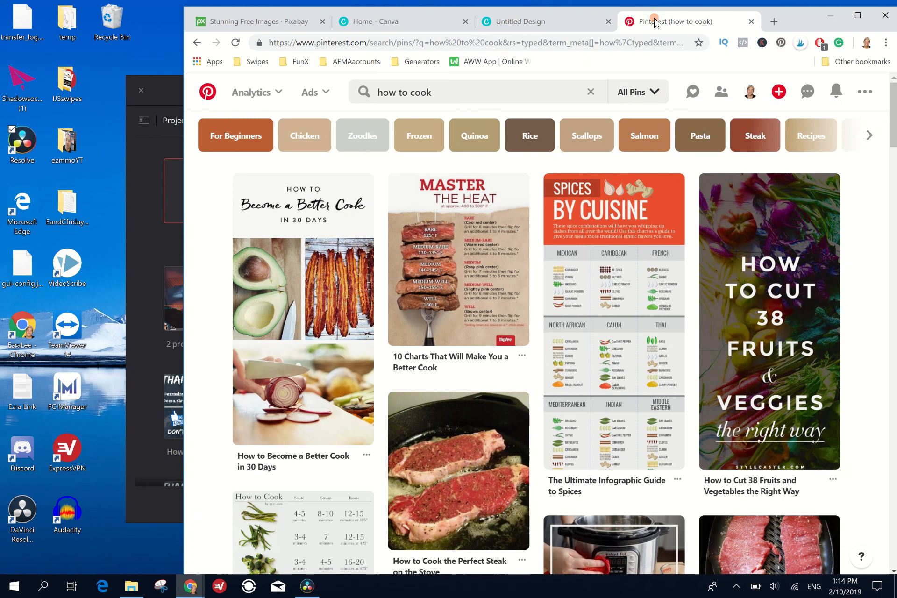
left_click(450, 92)
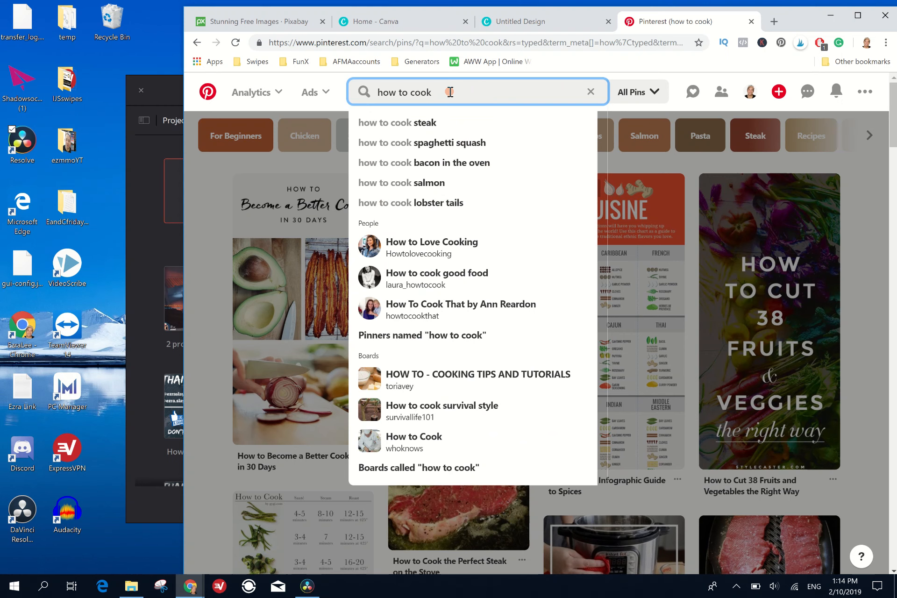
left_click(245, 138)
left_click(241, 142)
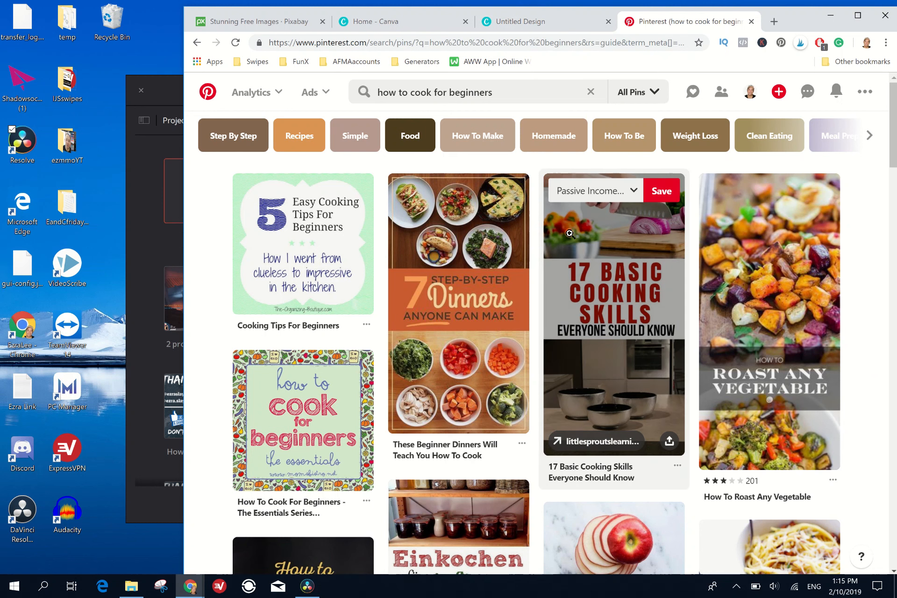
Step: In the blank Canva design, add the light grey square and reshape it into a full-width band across the middle of the page
left_click(539, 24)
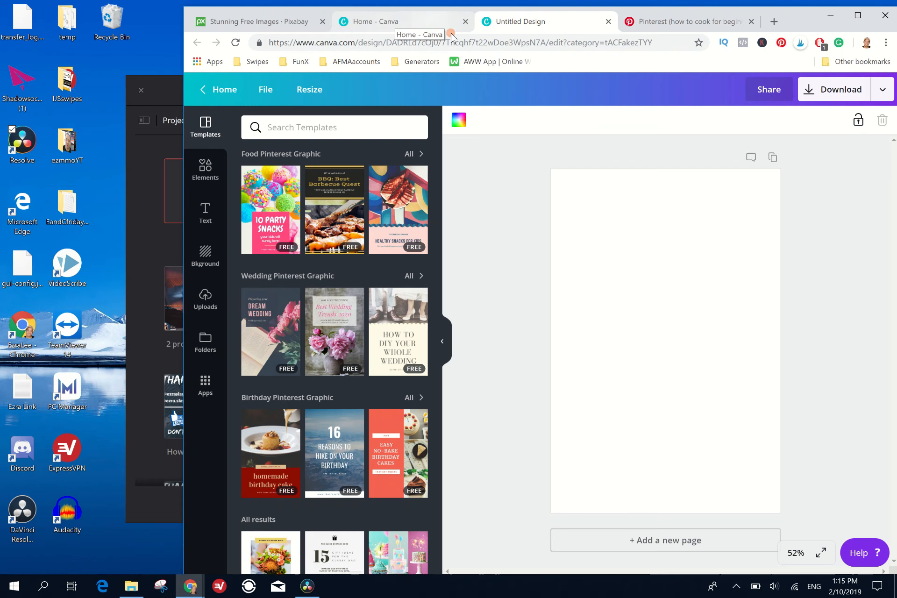
left_click(206, 177)
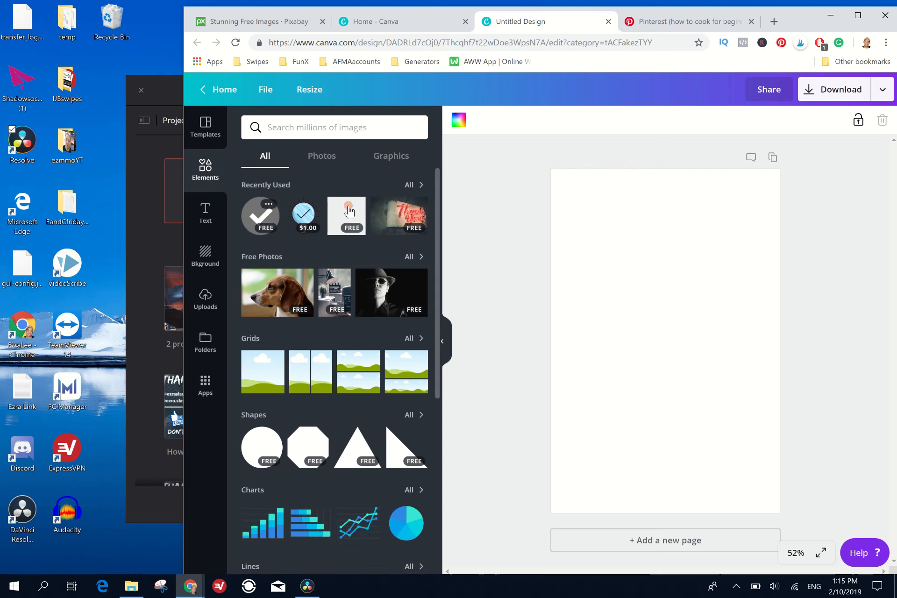
left_click(358, 211)
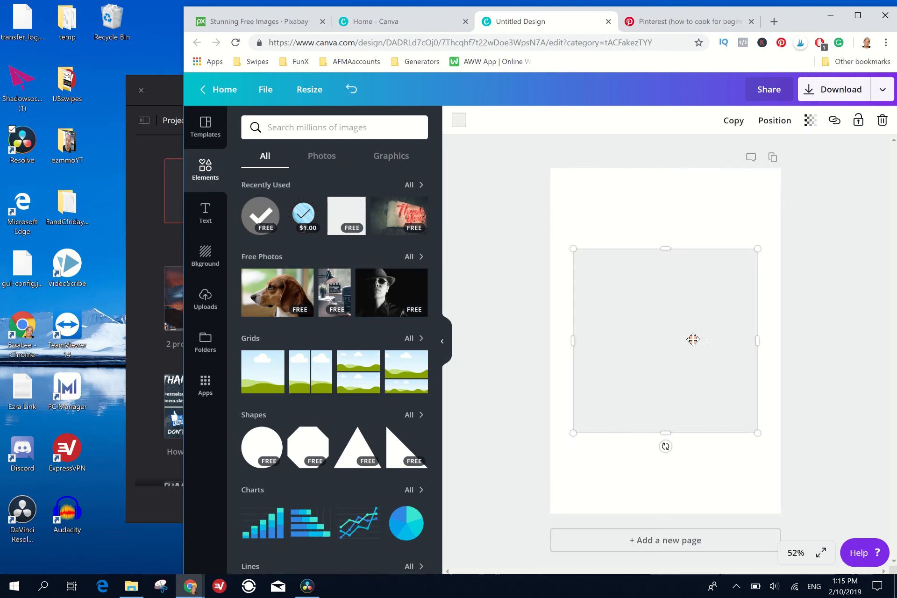
left_click_drag(665, 249, 667, 287)
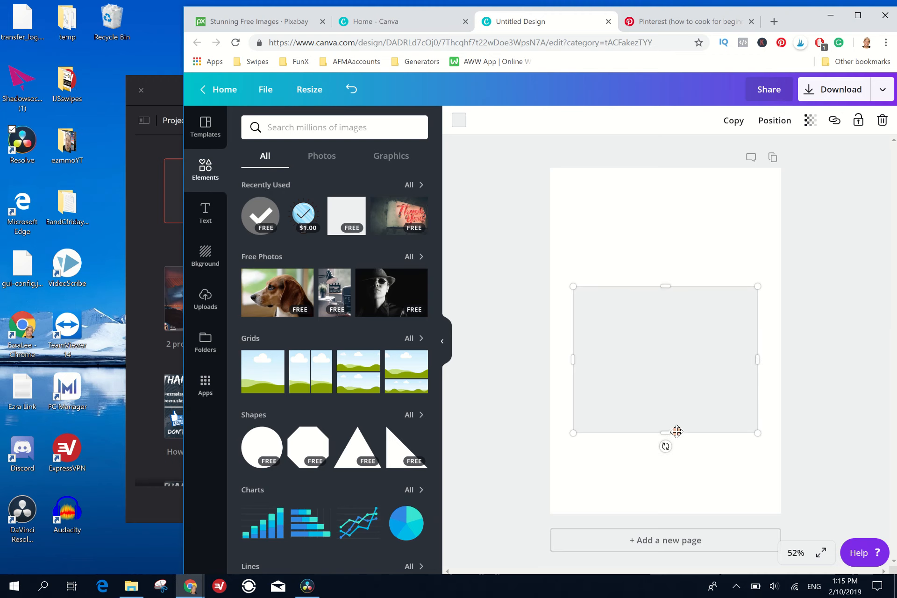
left_click_drag(670, 433, 670, 380)
left_click_drag(575, 340, 530, 341)
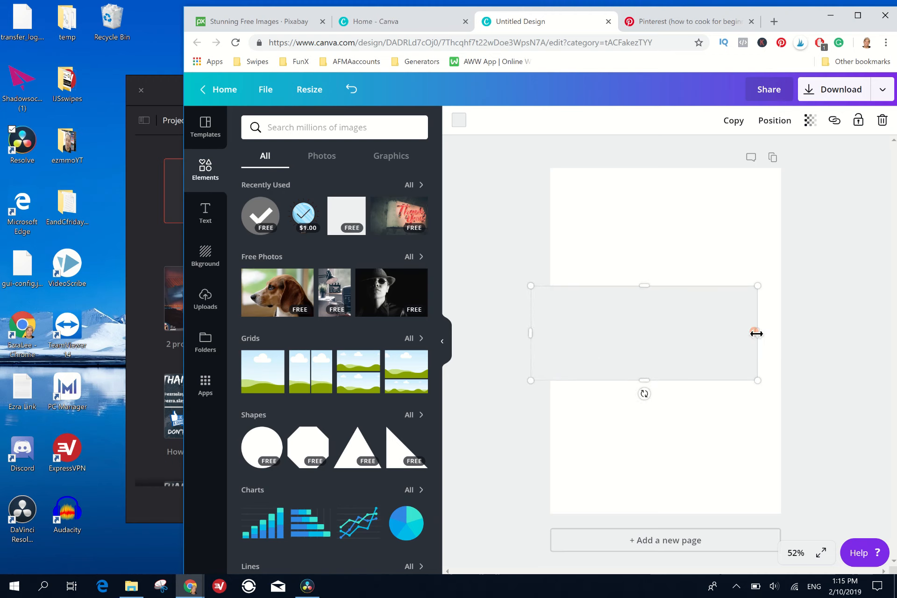
left_click_drag(756, 332, 787, 333)
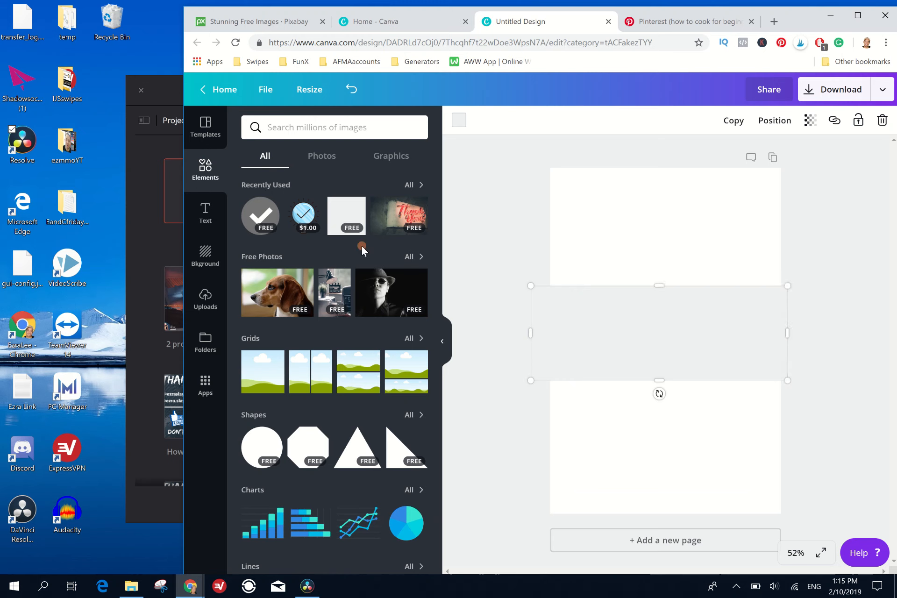
Step: Add a heading reading "HOW TO COOK FOR BEGINNERS" and move it up to the middle of the grey band
left_click(208, 211)
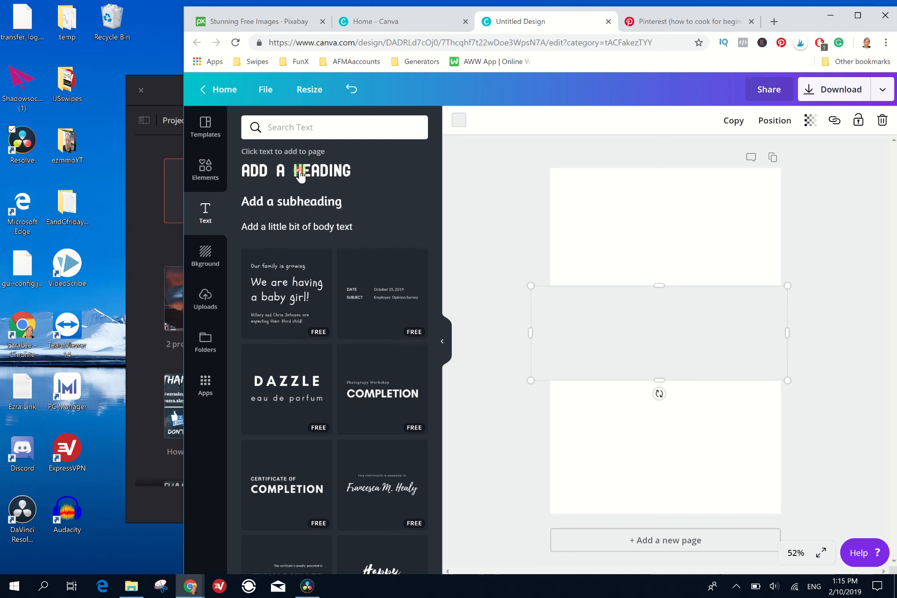
left_click(300, 176)
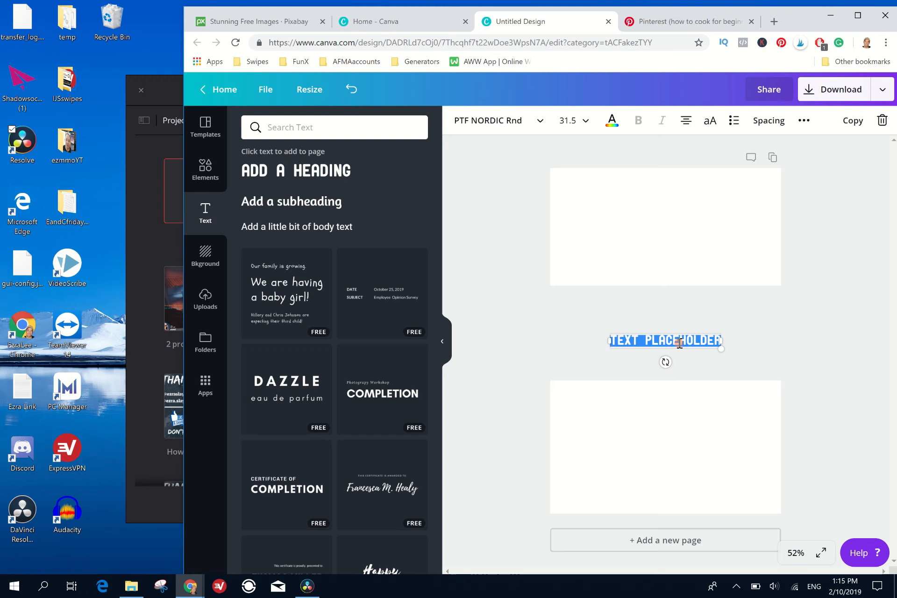
type("HOW TO ")
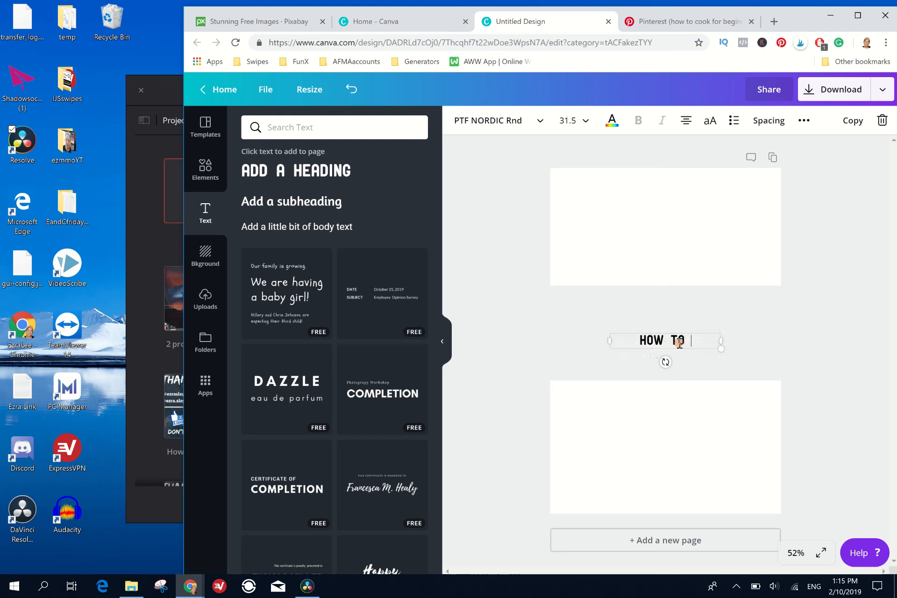
type("COOK FOR BEGI")
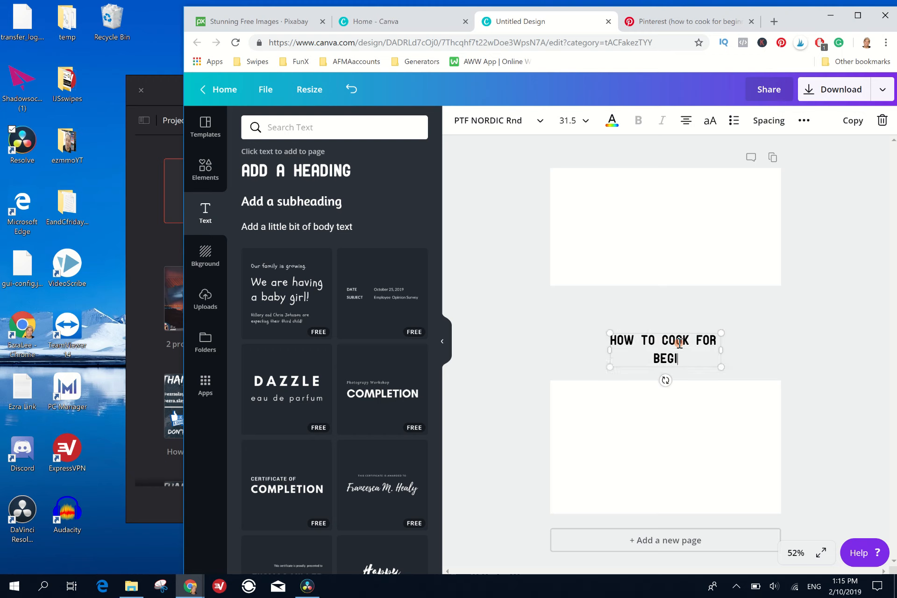
type("NNERS")
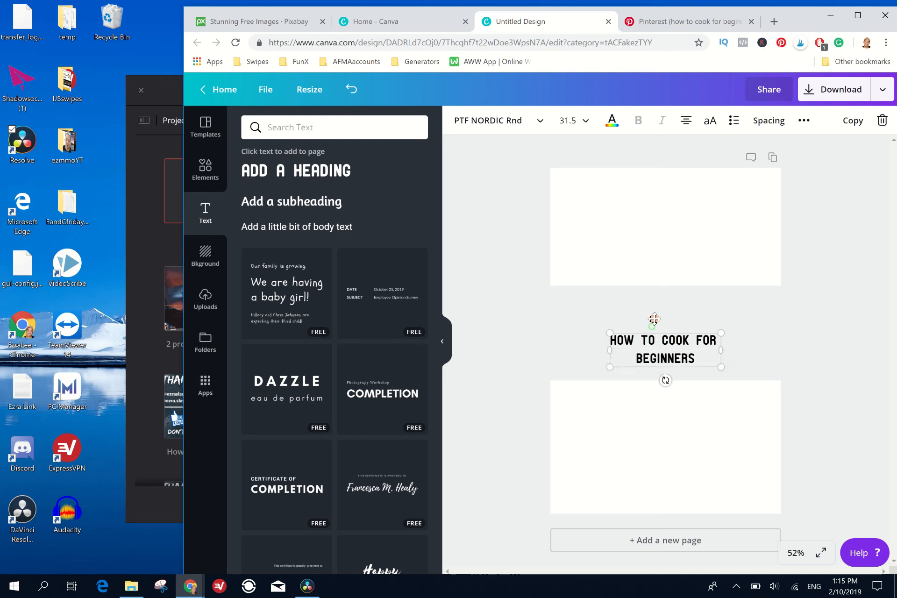
left_click_drag(653, 323, 655, 307)
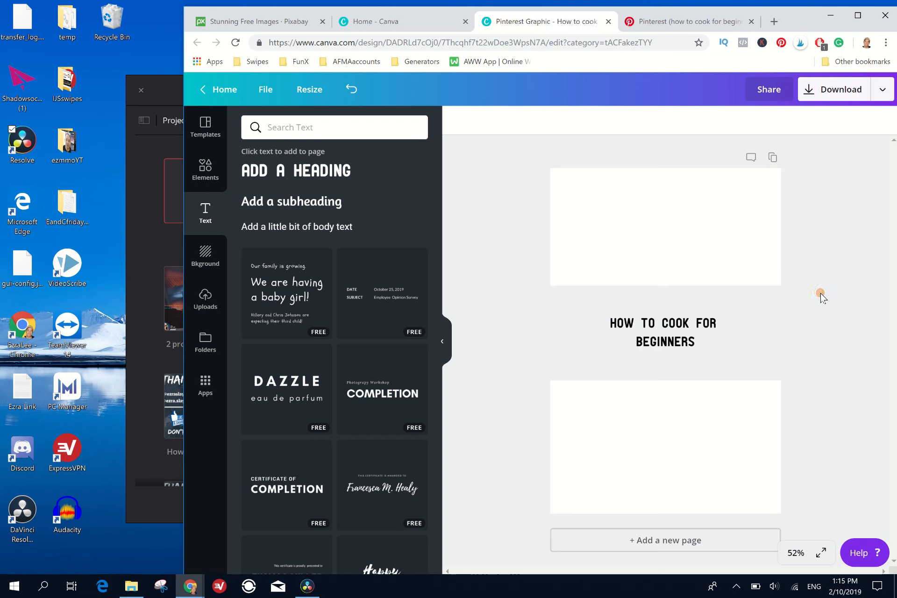
left_click(749, 311)
left_click(588, 341)
left_click(592, 240)
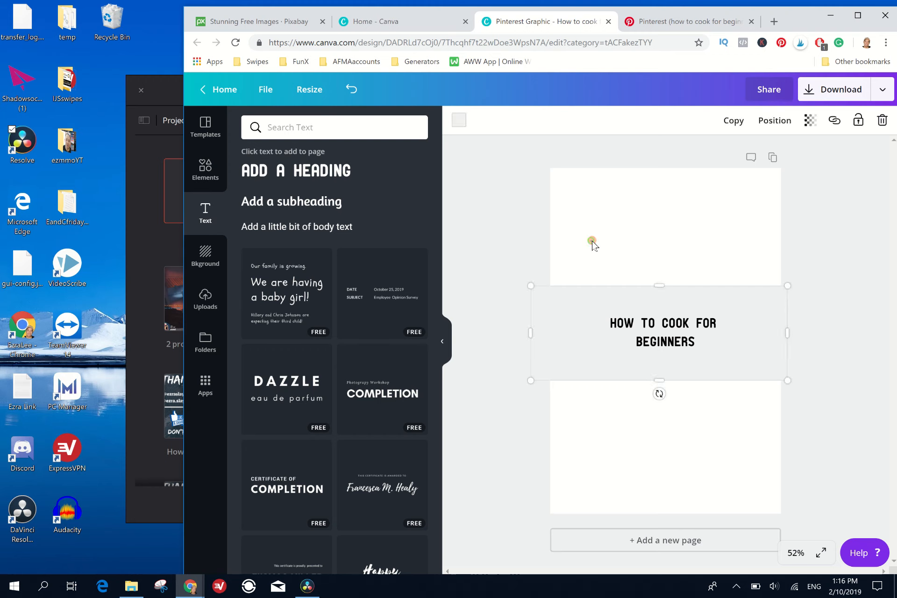
left_click(590, 330)
left_click(596, 223)
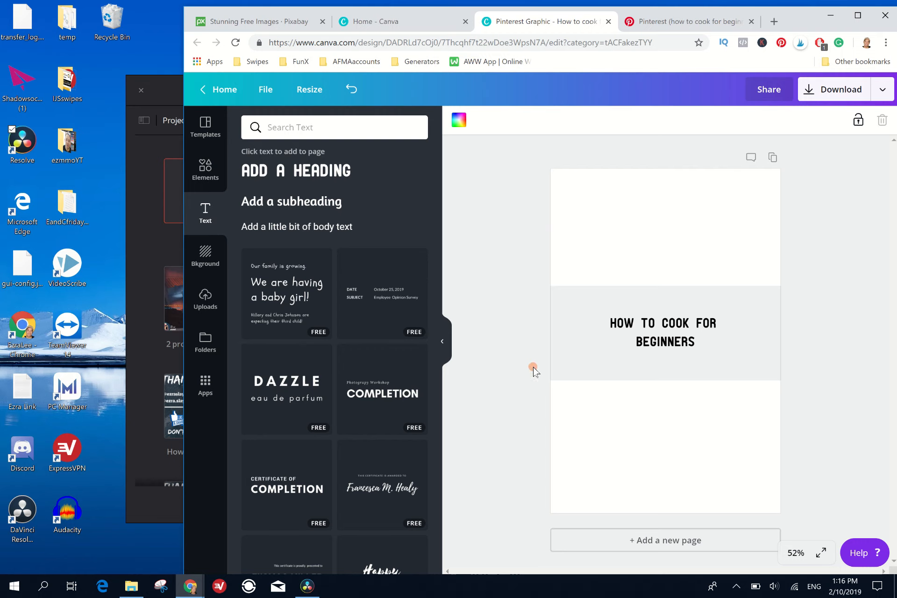
left_click(571, 348)
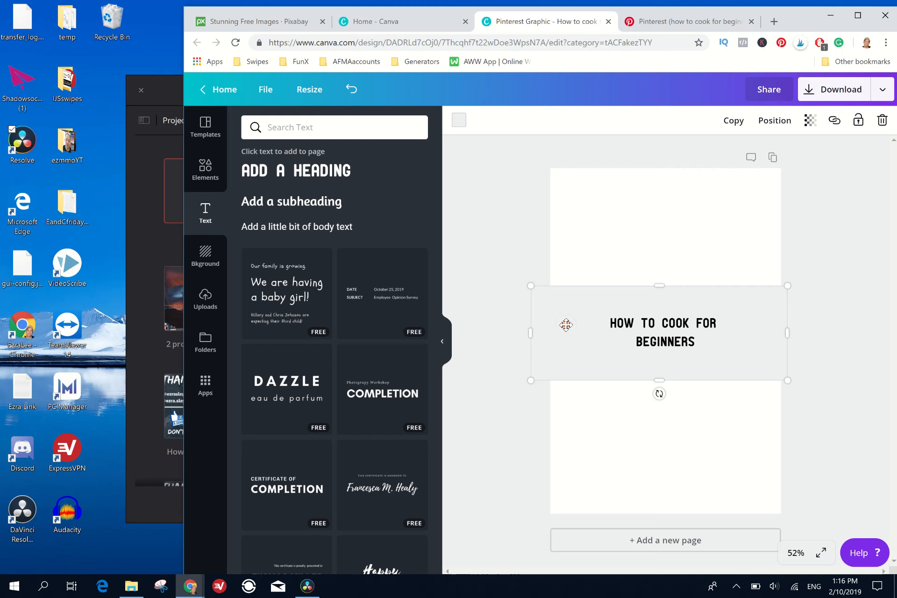
left_click(541, 258)
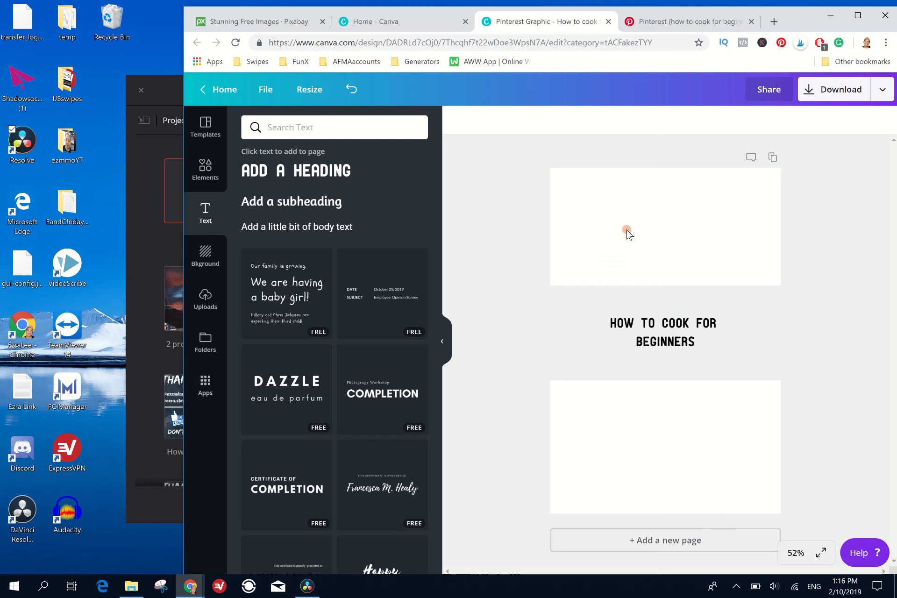
Step: Download the design as a PNG with transparent background, save it as "How to cook for beginners" in Pictures, and return to editing
left_click(855, 93)
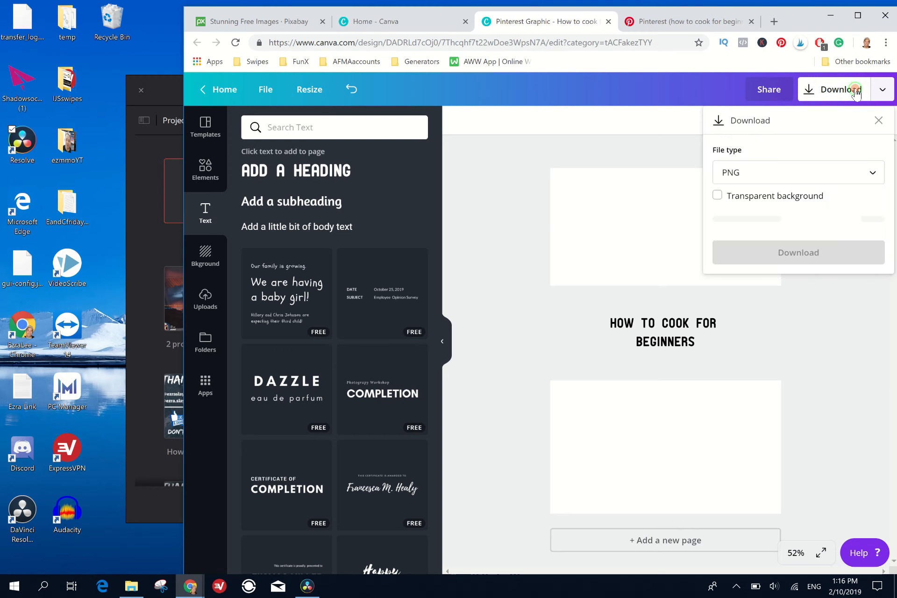
left_click(717, 196)
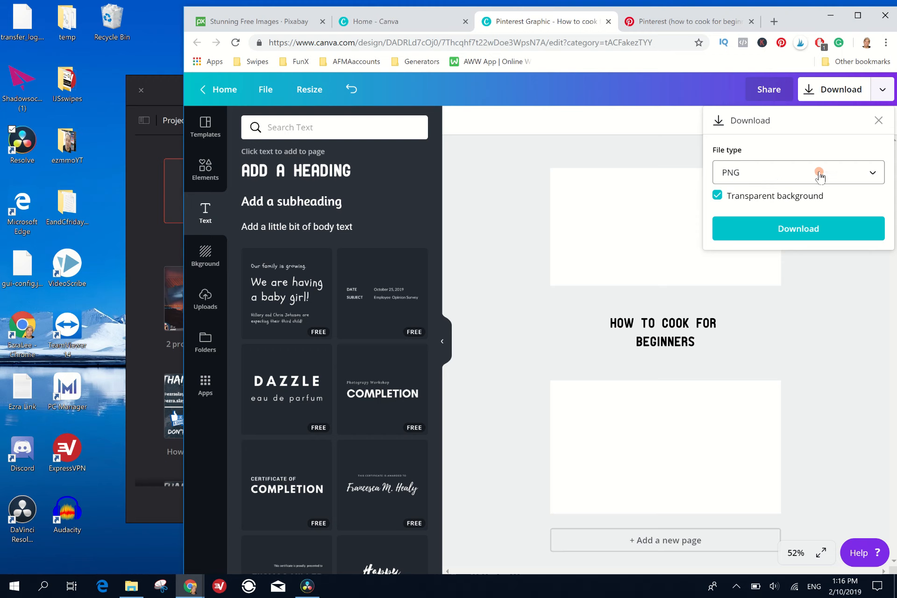
left_click(775, 221)
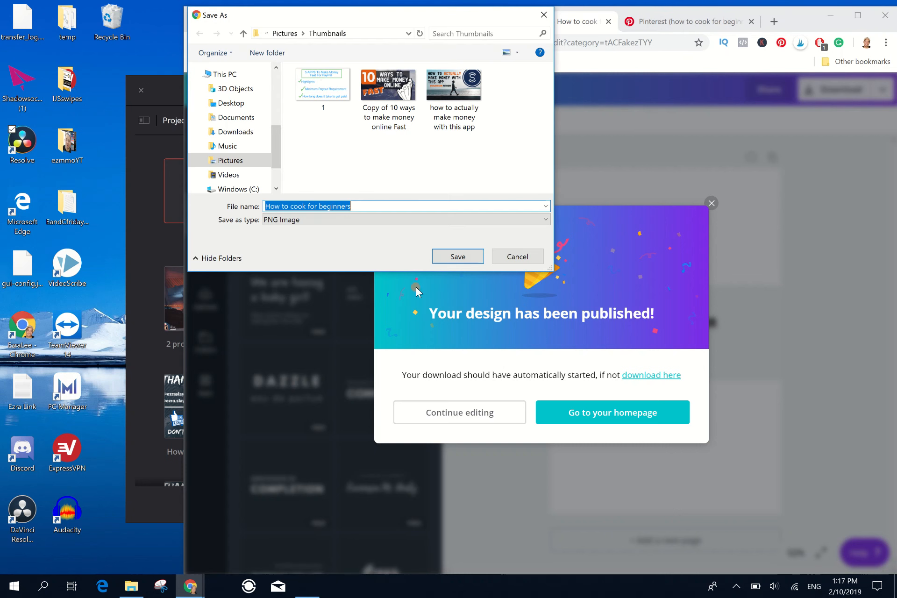
left_click(284, 33)
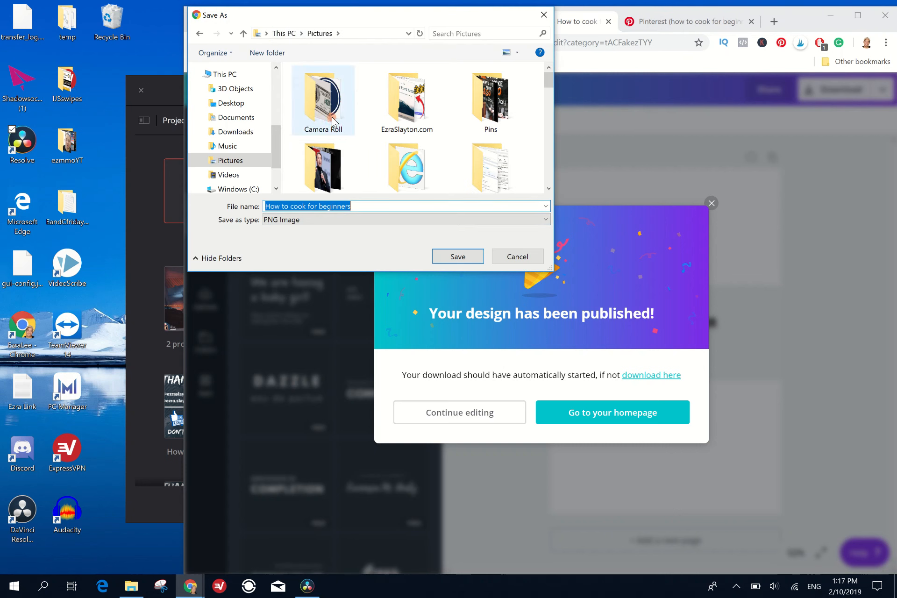
left_click(458, 257)
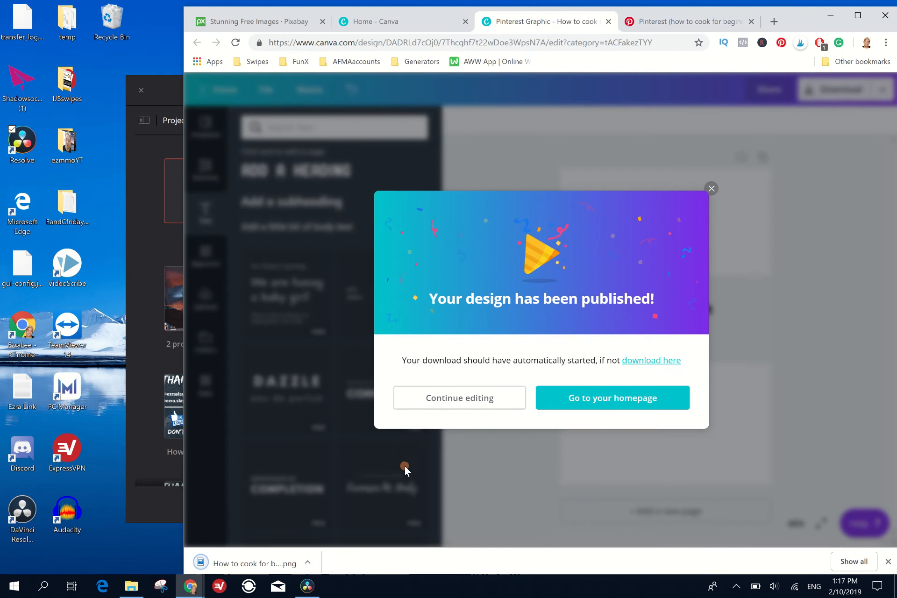
left_click(446, 404)
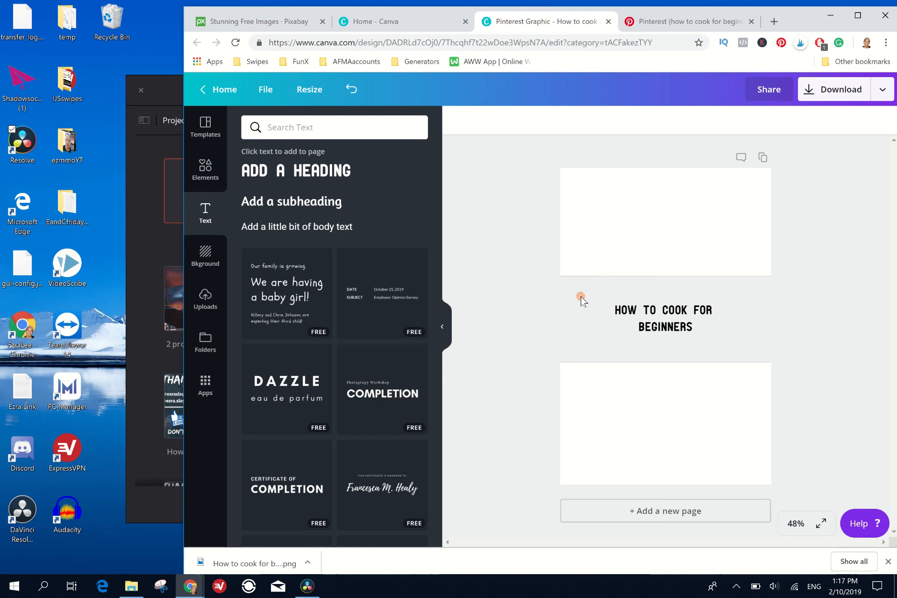
Step: Make a resized copy of the design in the Logo format (500 × 500 px) and close the original design
left_click(314, 91)
left_click(358, 120)
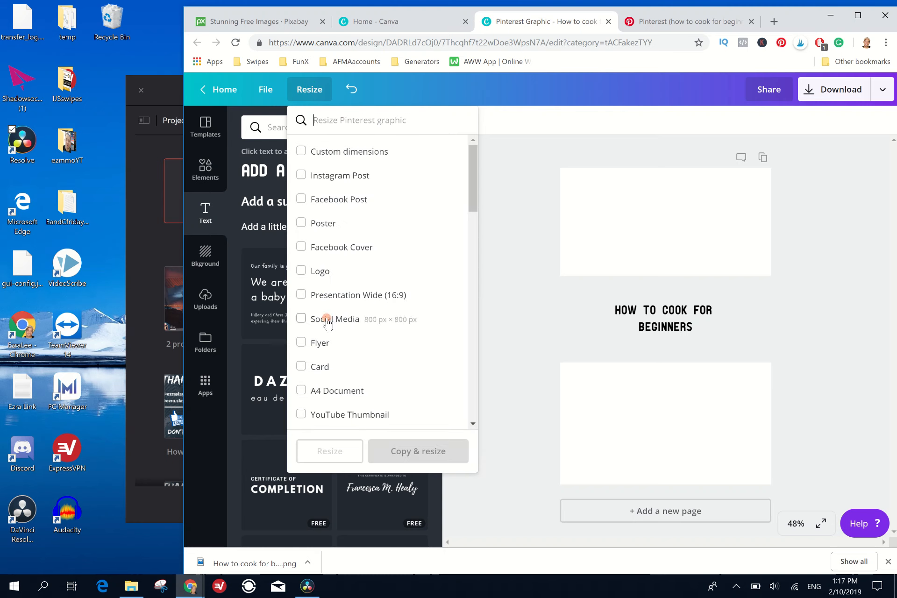
left_click(318, 276)
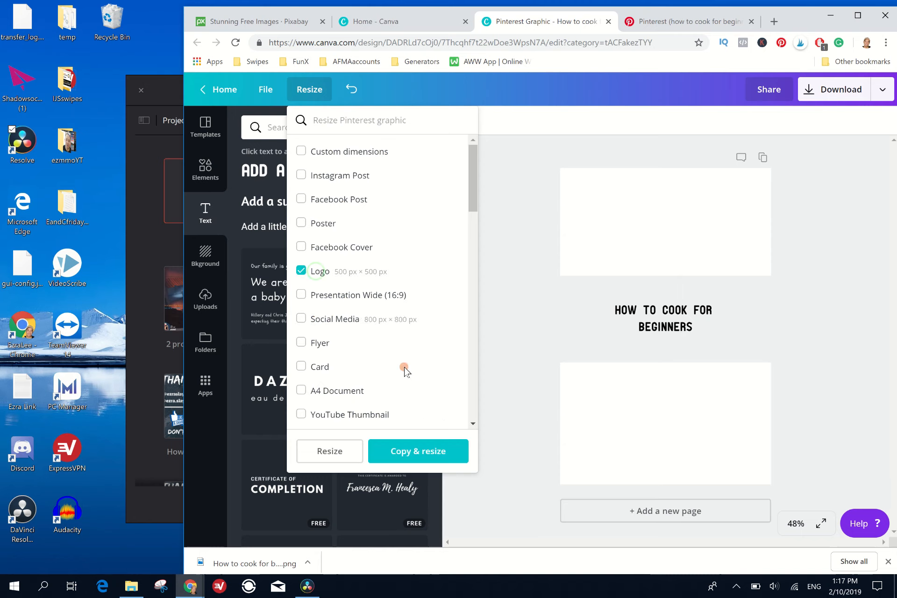
left_click(413, 444)
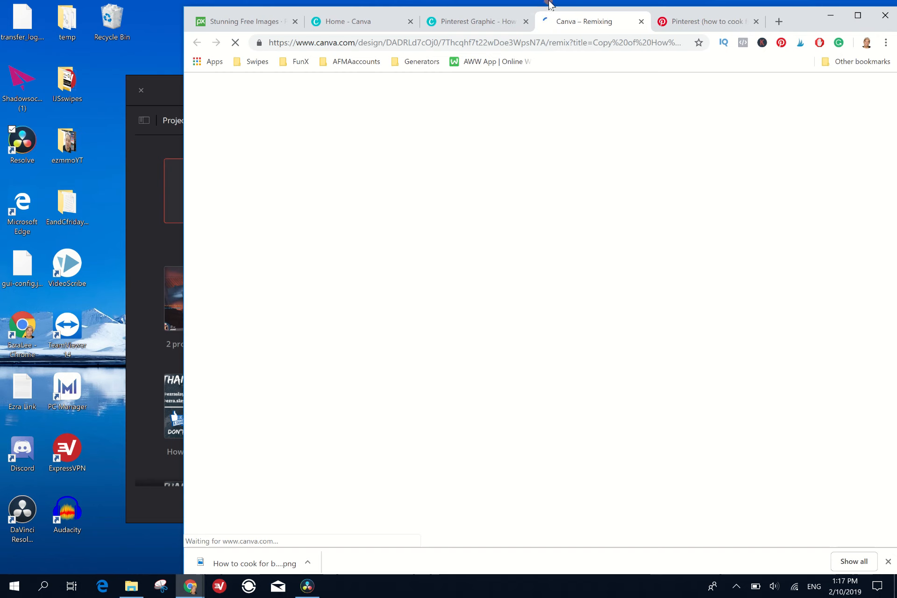
left_click(526, 22)
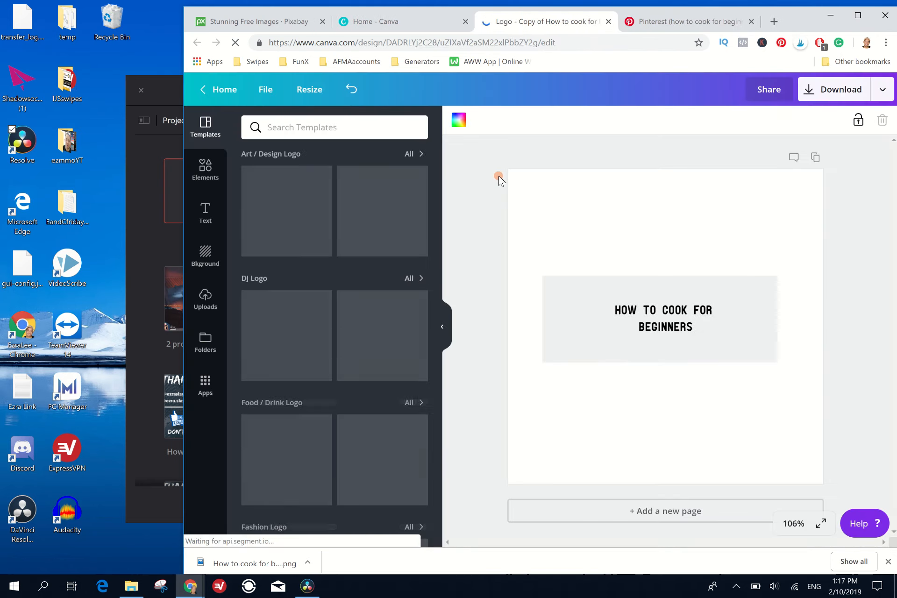
Step: Delete the light grey band behind the heading in the Logo copy
left_click(566, 299)
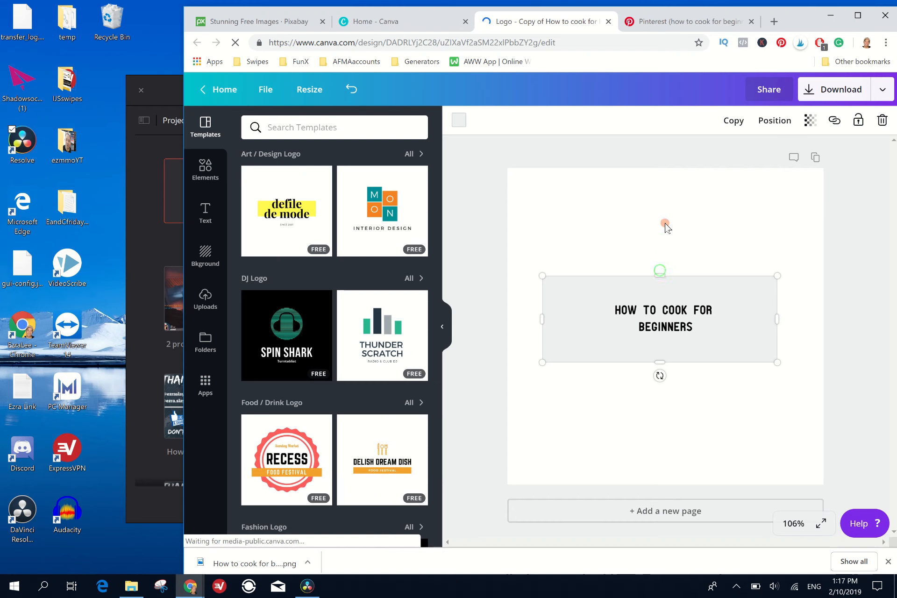
left_click_drag(660, 272, 660, 181)
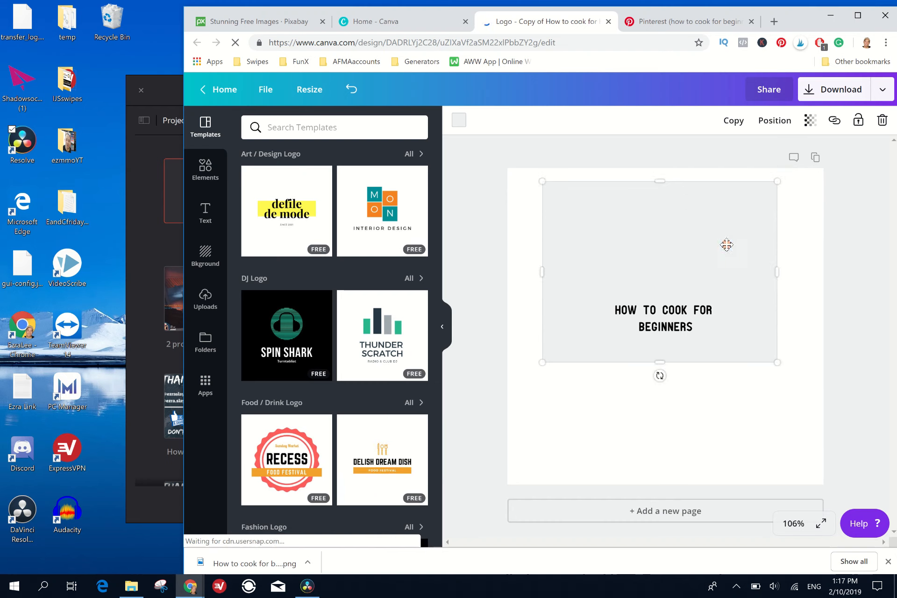
left_click(882, 121)
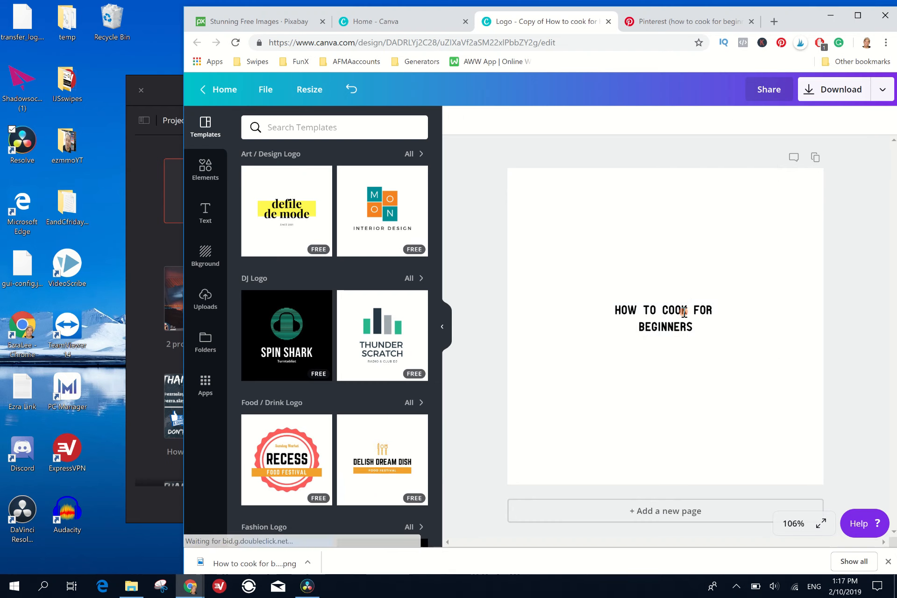
Step: Enlarge the "HOW TO COOK FOR BEGINNERS" heading to about size 41.3 and centre it on the page
left_click(634, 301)
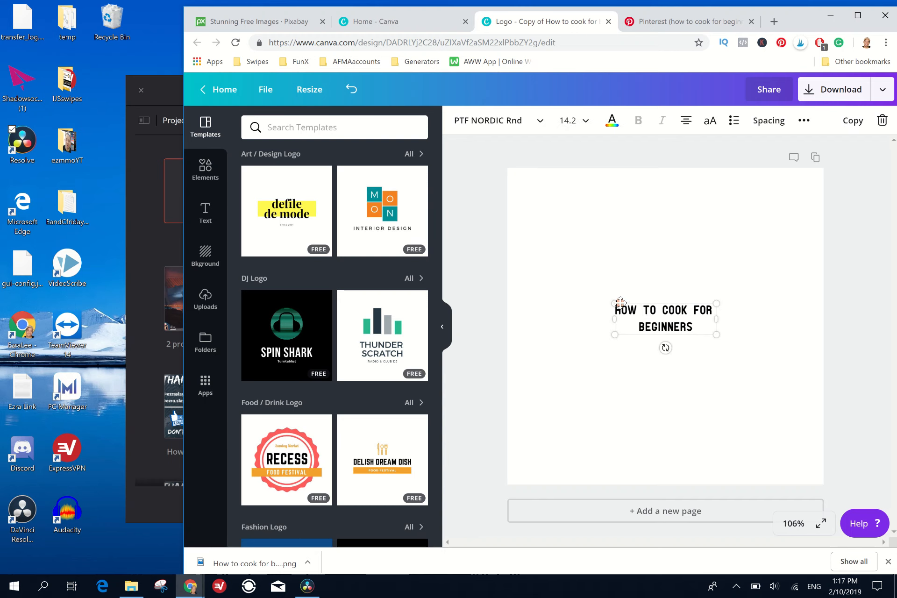
left_click_drag(615, 302, 537, 251)
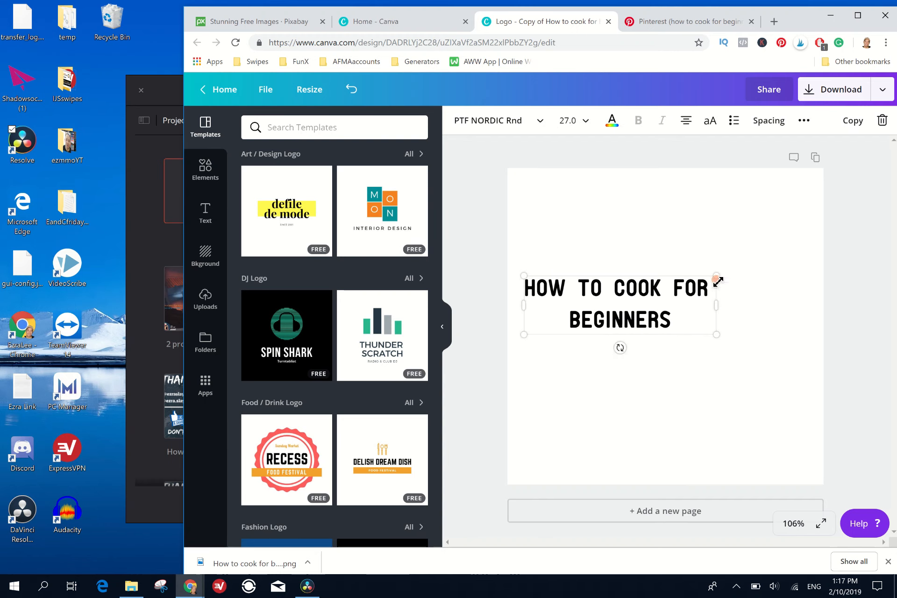
left_click_drag(718, 270, 818, 244)
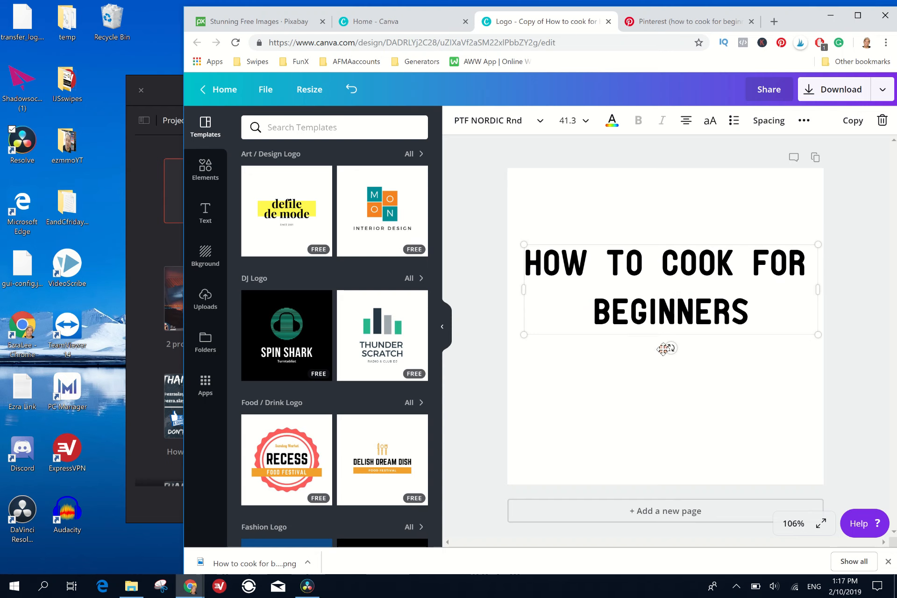
left_click_drag(643, 233, 639, 269)
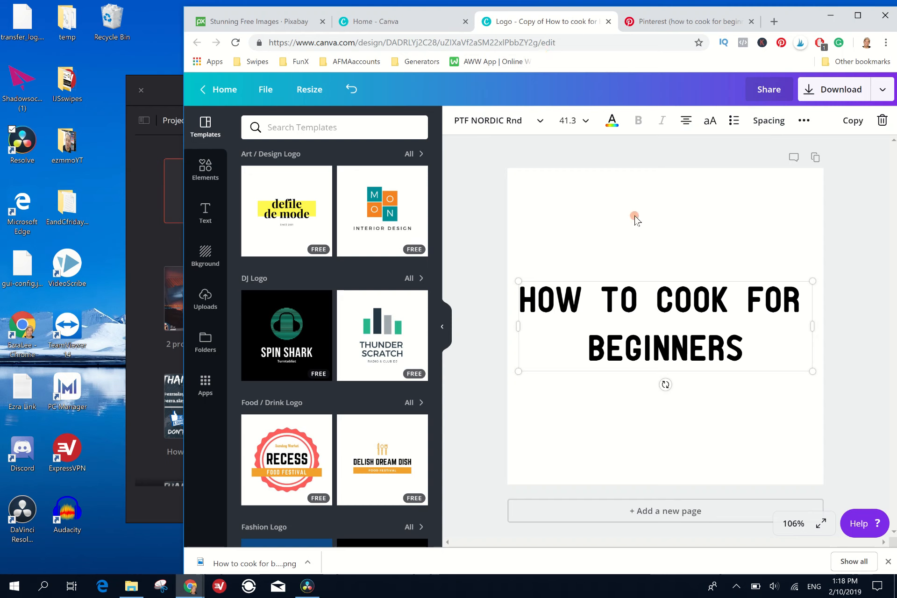
Step: Download the design as a JPG, save it as "Copy of How to cook for beginners non transparent" in Pictures, and close the design
left_click(851, 92)
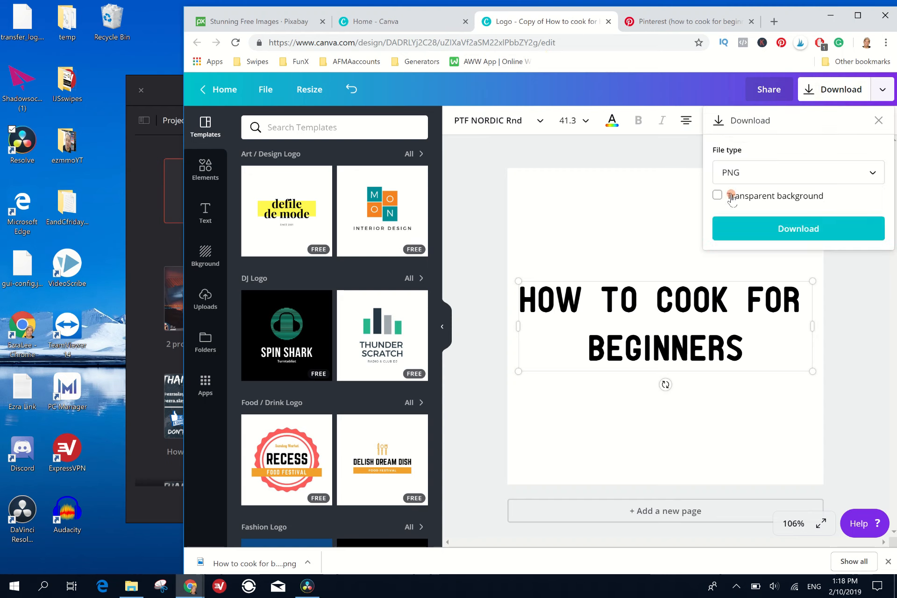
left_click(769, 176)
left_click(750, 212)
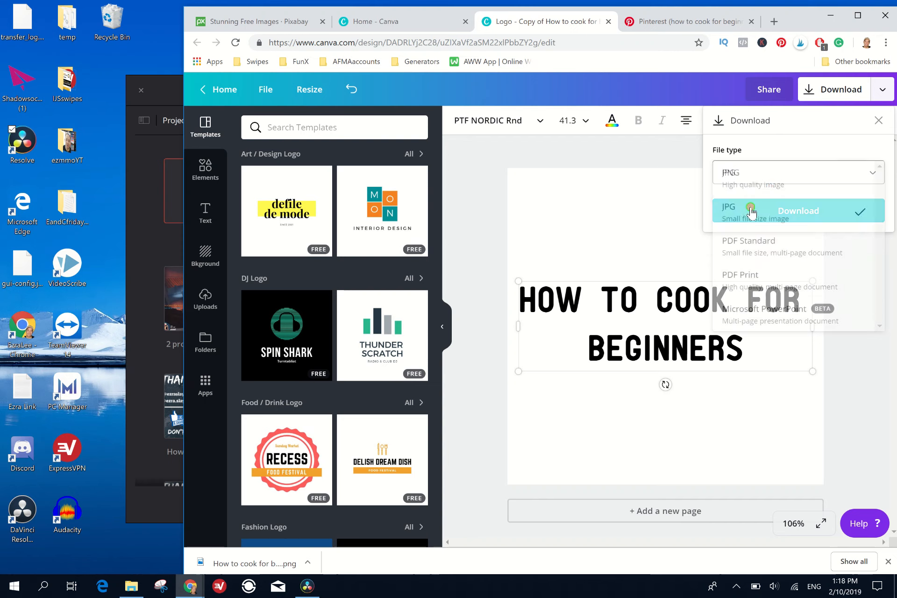
left_click(779, 213)
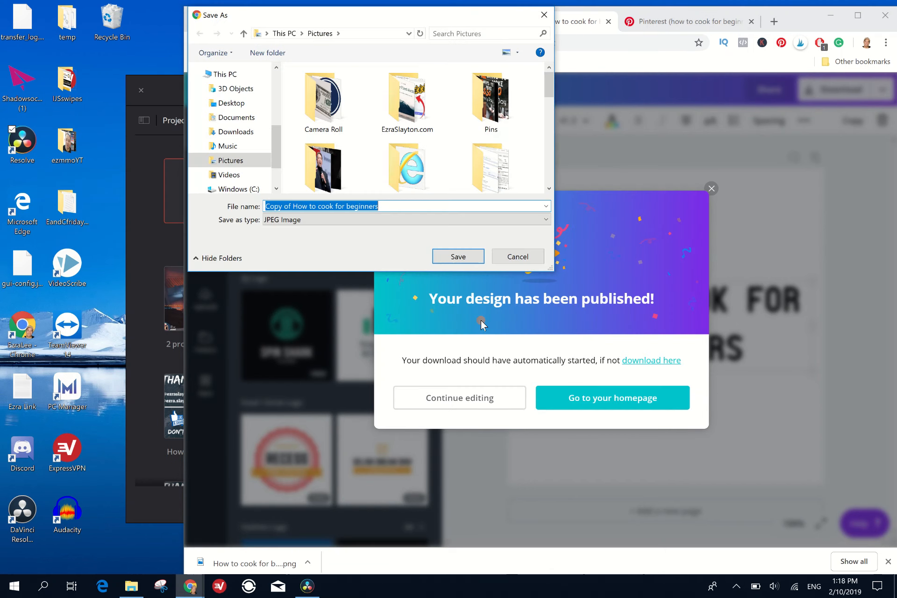
left_click(393, 206)
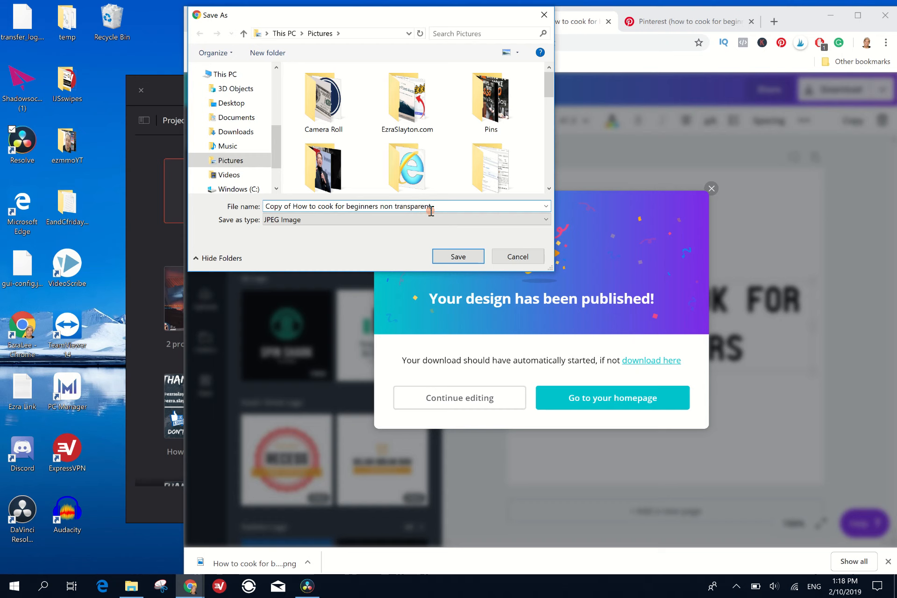
left_click(443, 255)
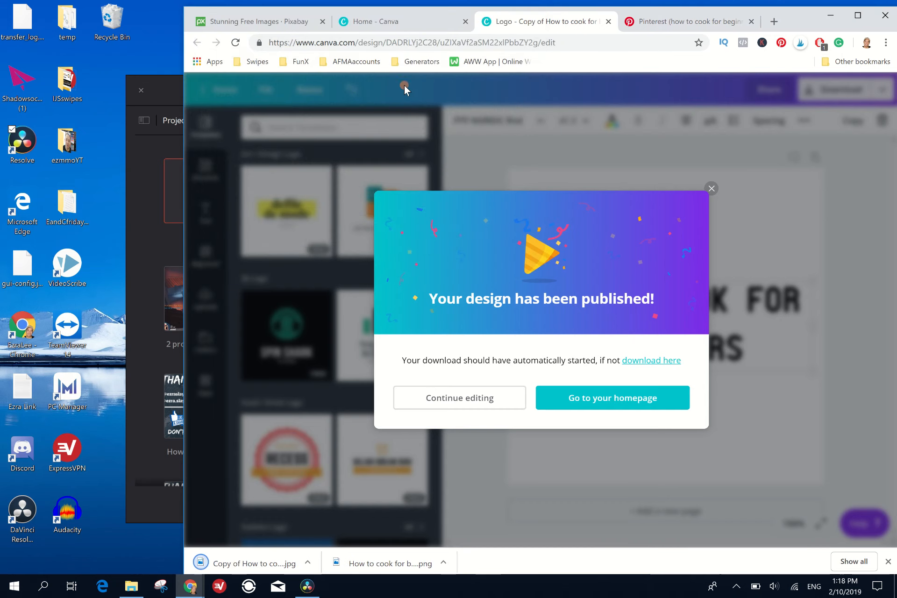
left_click(610, 24)
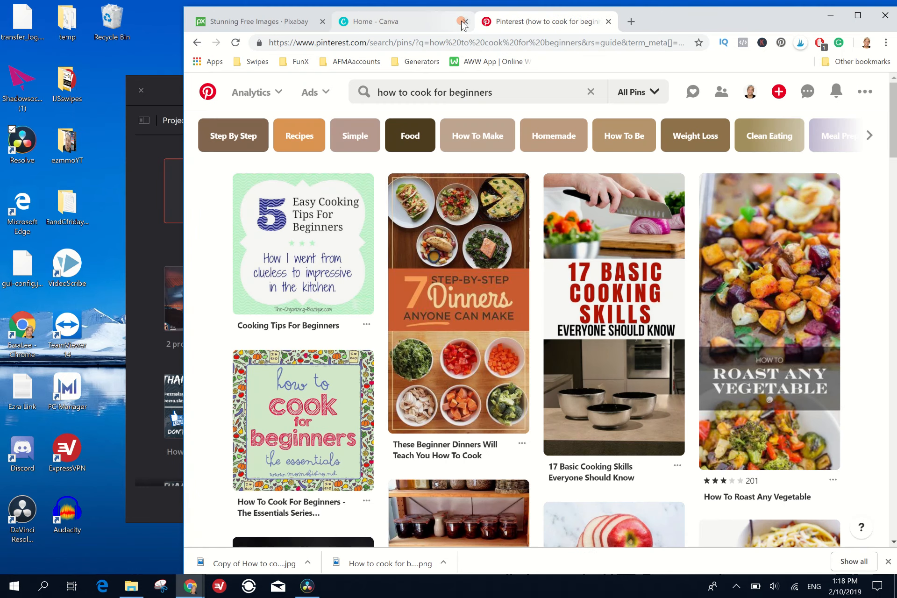
Step: Switch to Pixabay, search its videos for "Cooking" and browse the resulting clips
left_click(290, 22)
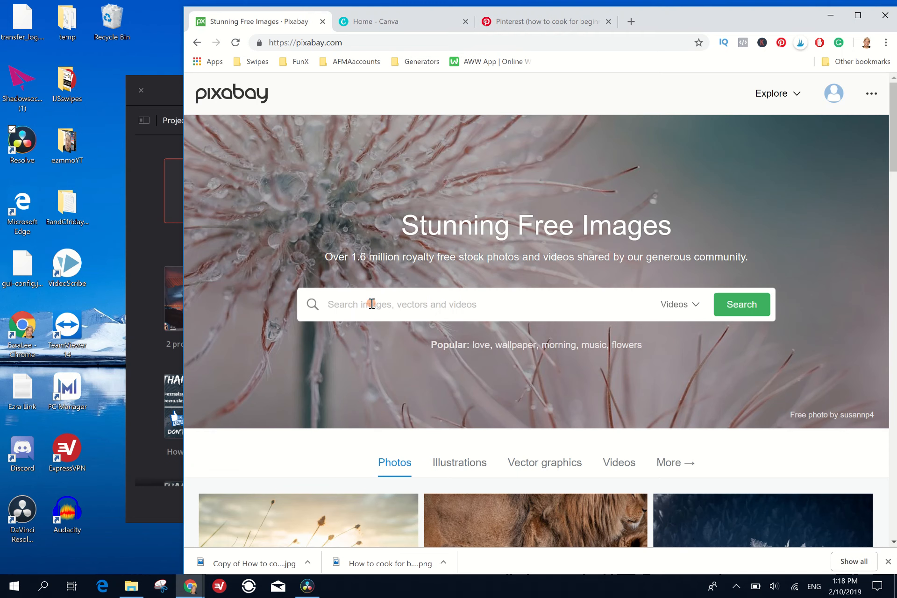
scroll(468, 243, "down", 1)
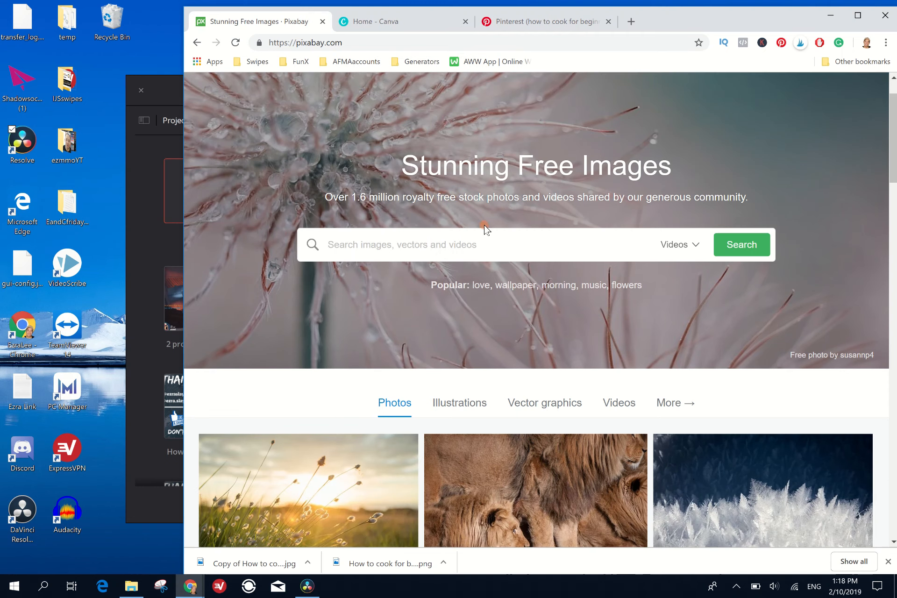
left_click(466, 249)
type("c")
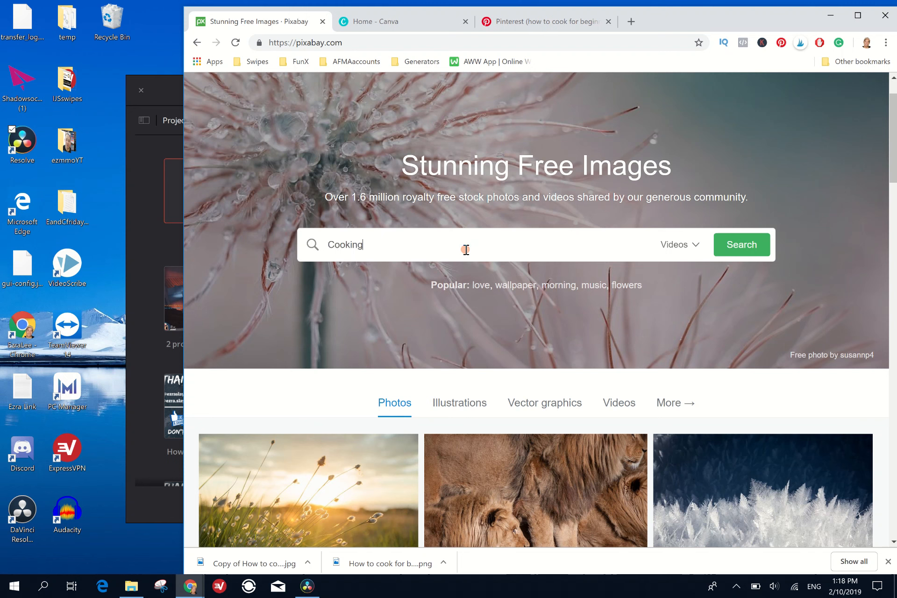
key("Return")
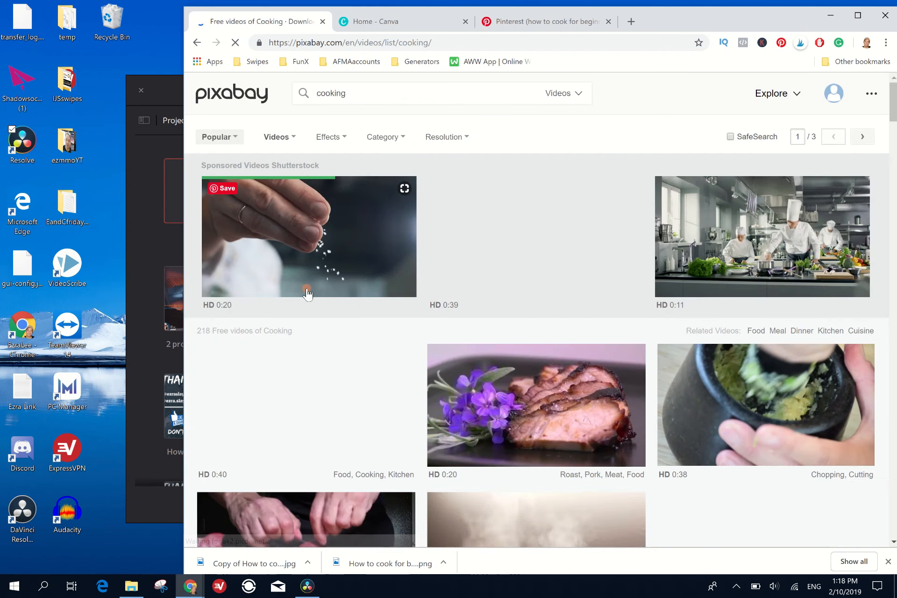
scroll(381, 329, "down", 1)
scroll(379, 326, "down", 1)
scroll(348, 276, "up", 2)
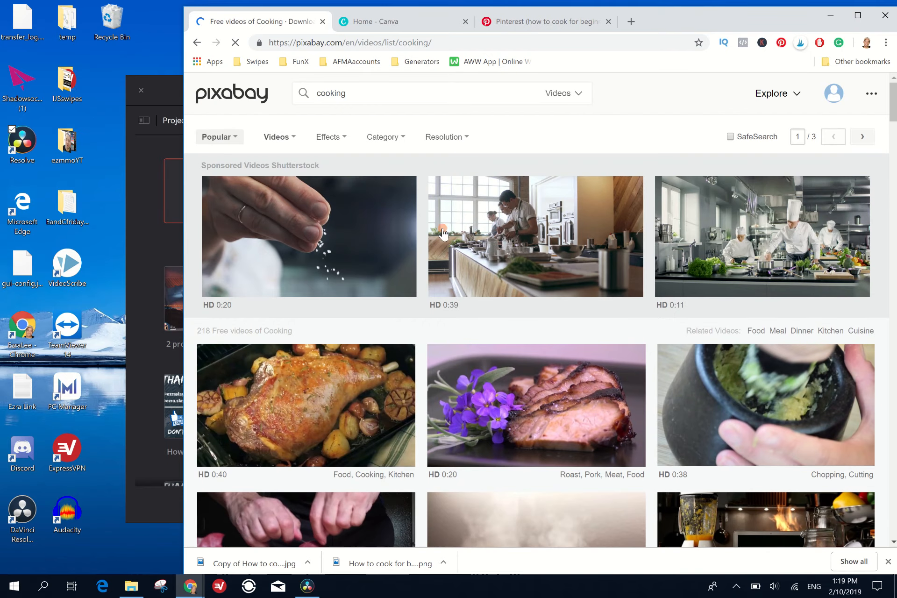
scroll(341, 236, "down", 5)
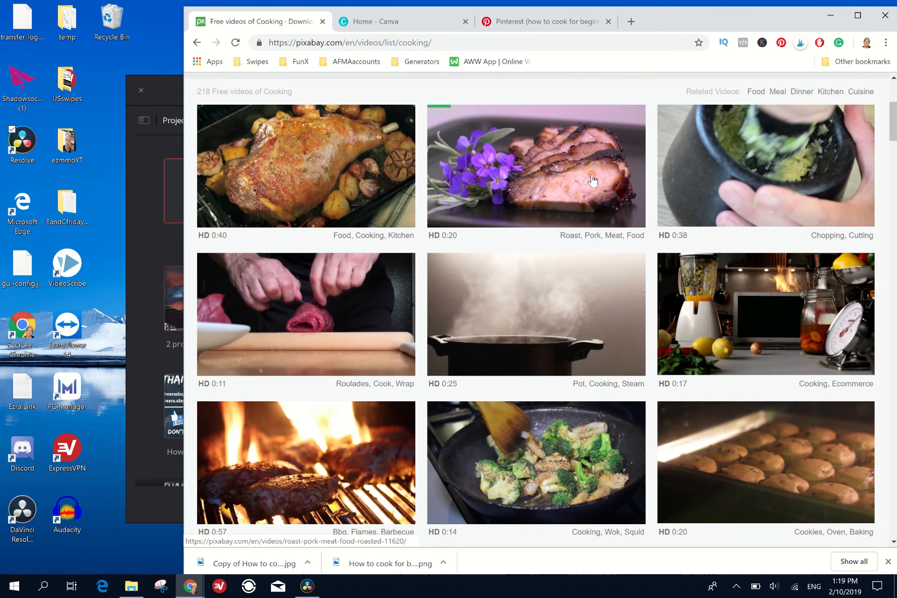
scroll(393, 289, "down", 4)
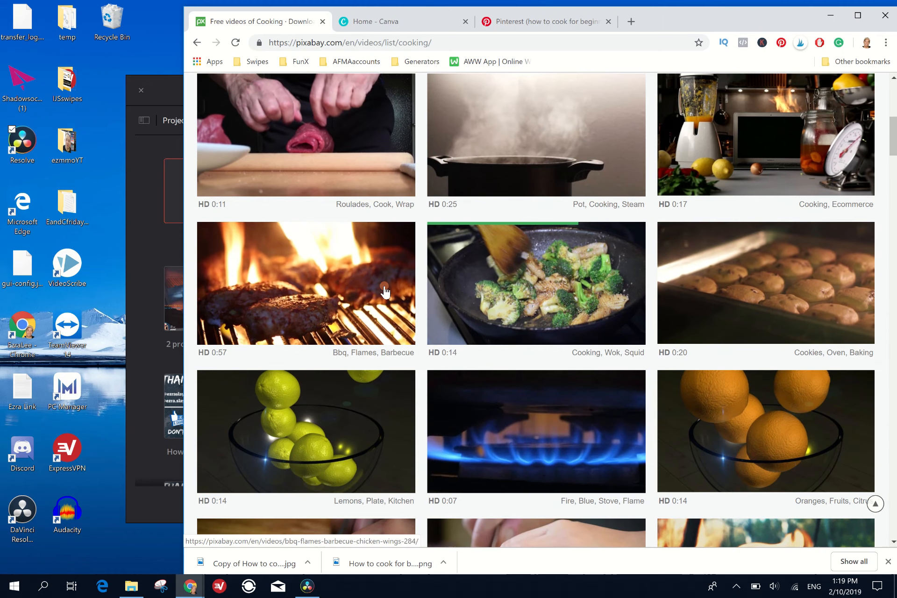
Step: Look through the saved clips in the Videos > vidclips > Food cooking folder and close File Explorer
left_click(131, 586)
left_click(406, 430)
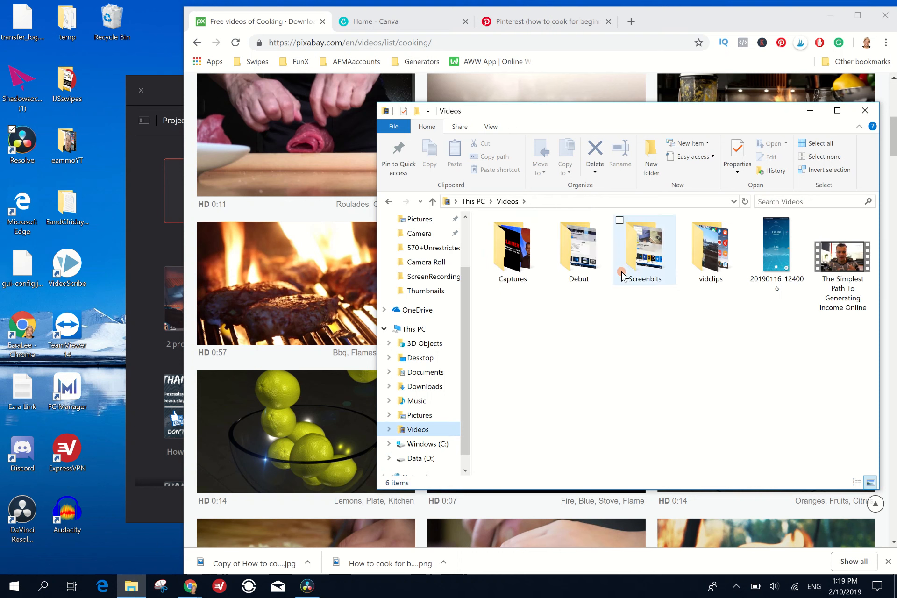
double_click(717, 254)
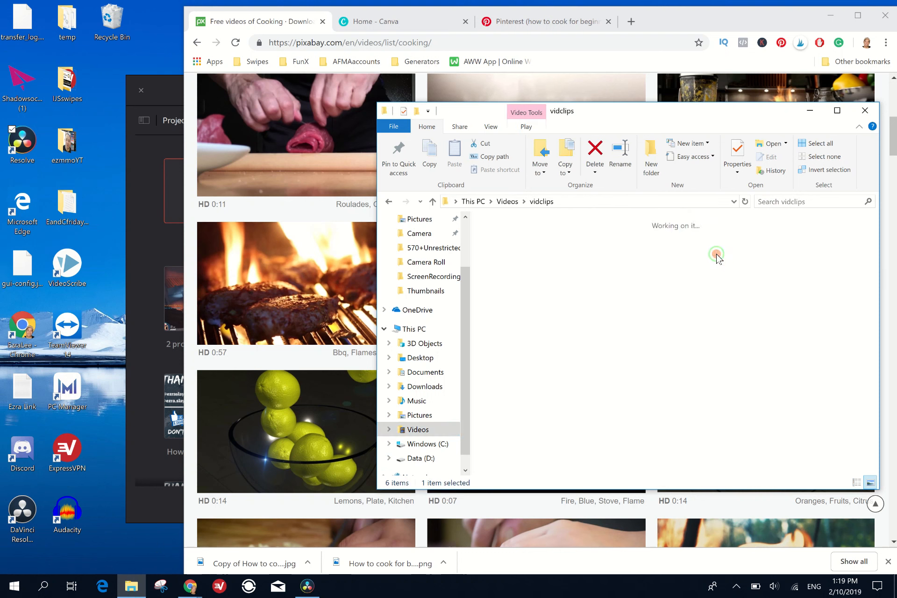
double_click(518, 261)
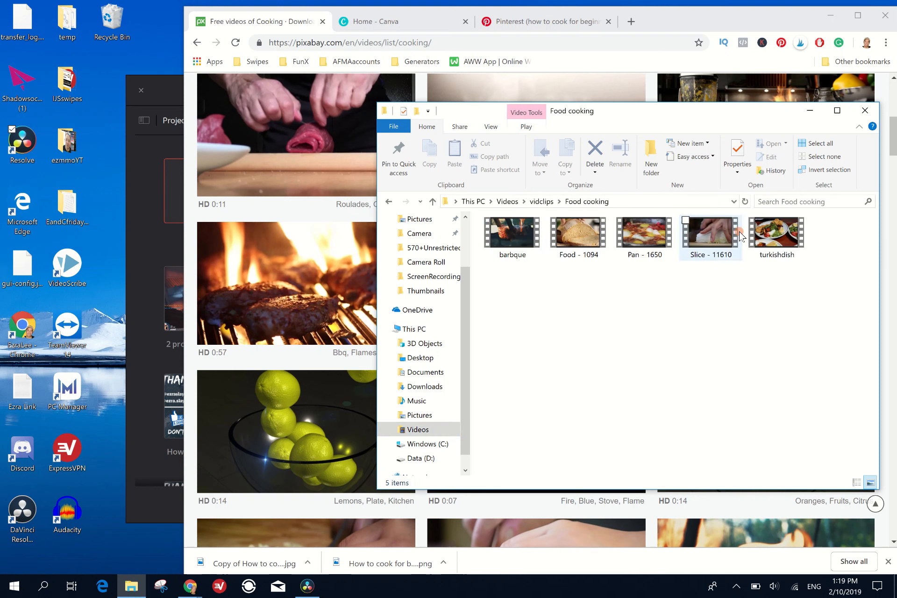
left_click(863, 111)
Step: Open the wok clip with broccoli and squid from the Pixabay results and choose the 1280×720 download size
scroll(538, 224, "down", 1)
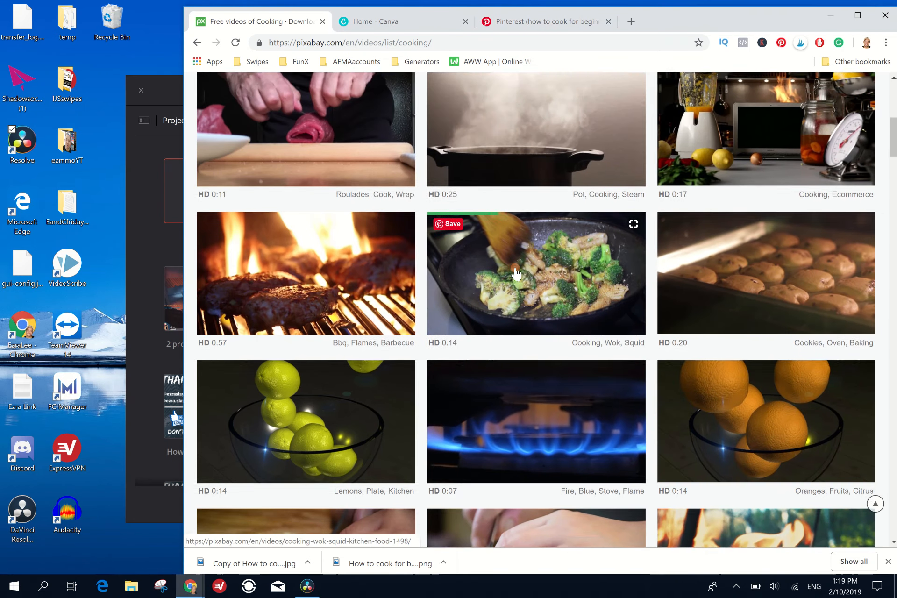
left_click(540, 223)
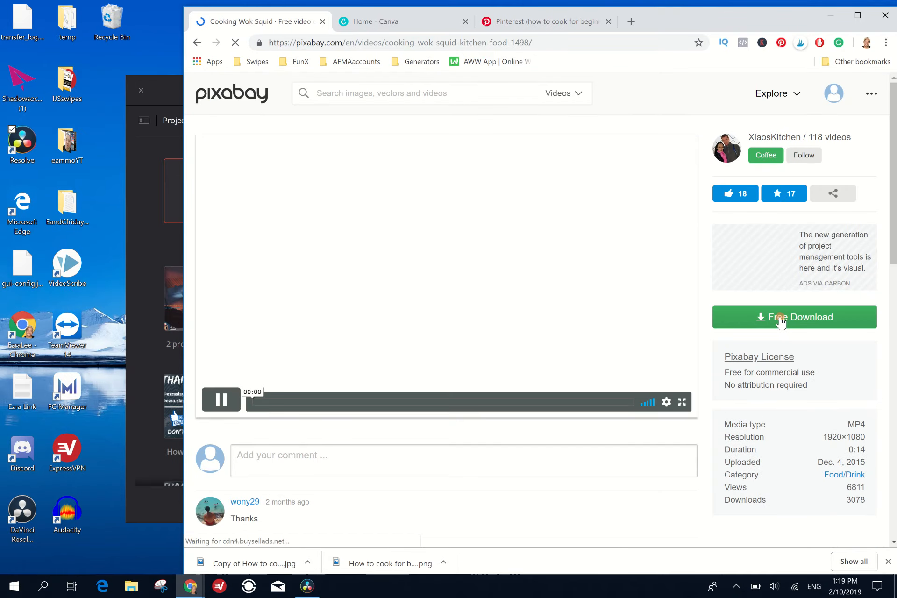
left_click(779, 323)
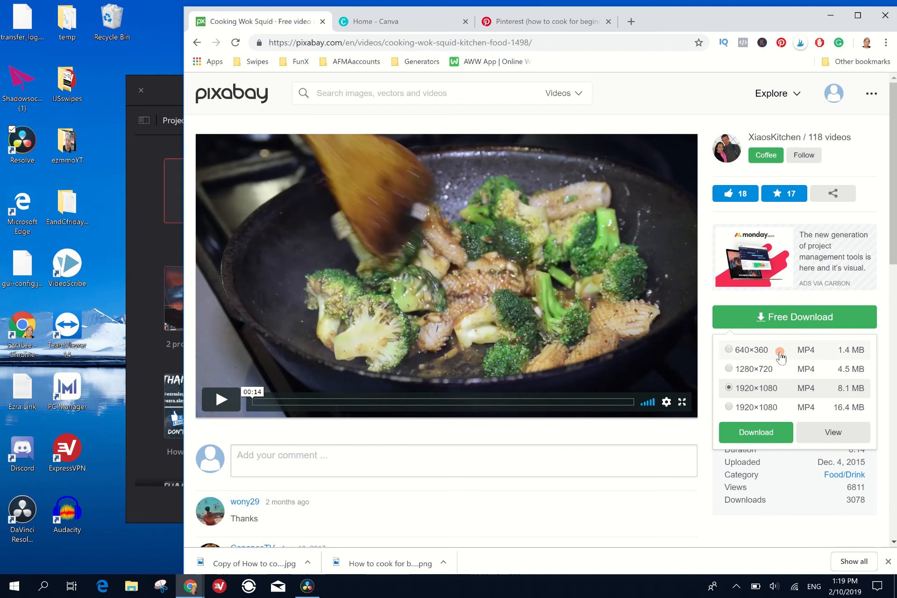
left_click(747, 370)
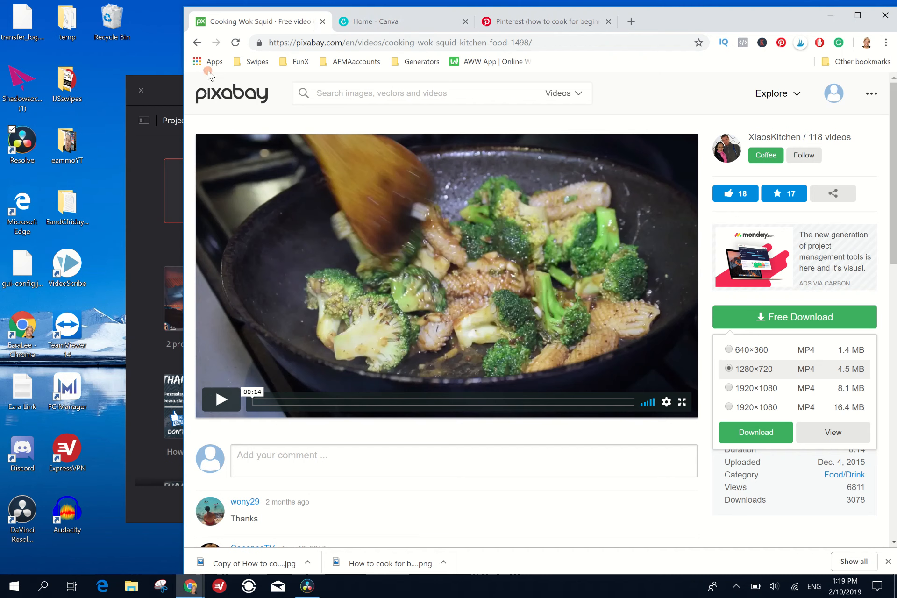
Step: Switch to DaVinci Resolve and try to create a new project named "Vertical Pin"
left_click(405, 21)
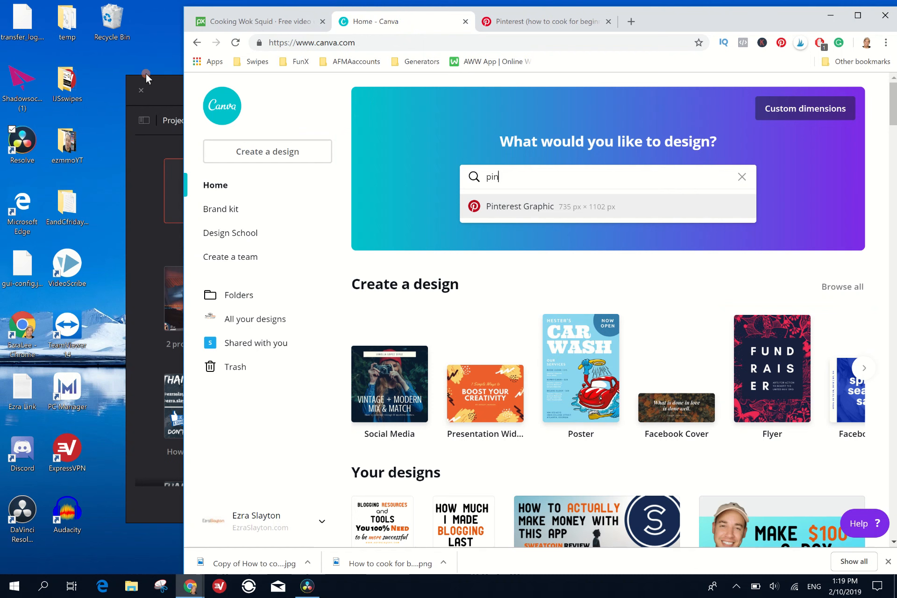
left_click(158, 82)
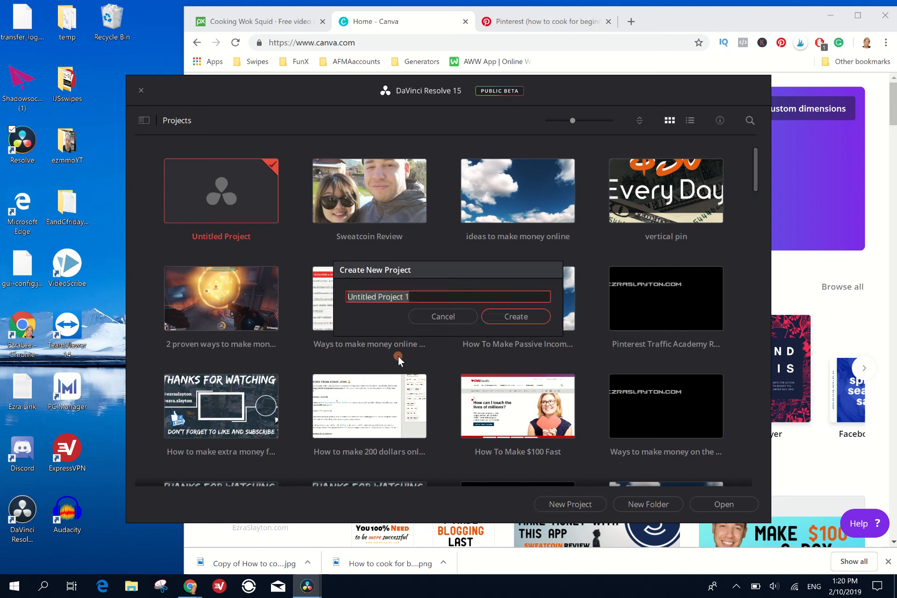
type("Verti")
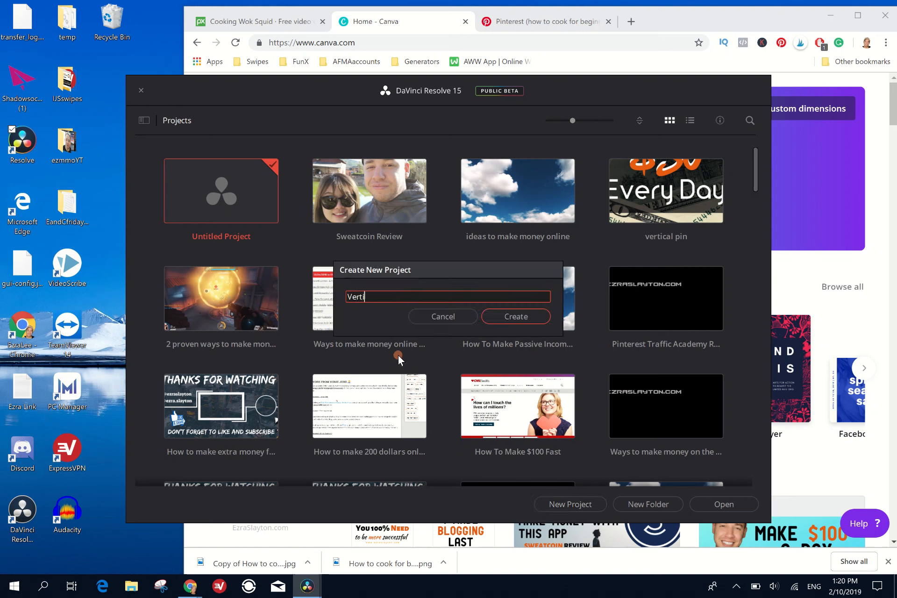
type("cal Pin")
left_click(508, 319)
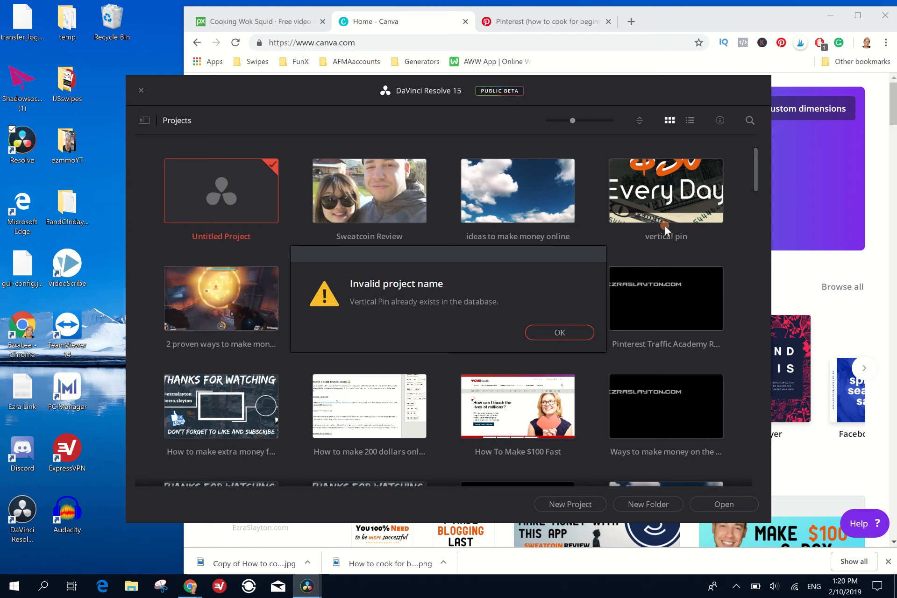
Step: Dismiss the invalid-name message, create the project as "Vertical Pin Demo" instead, and maximize its editing window
left_click(576, 331)
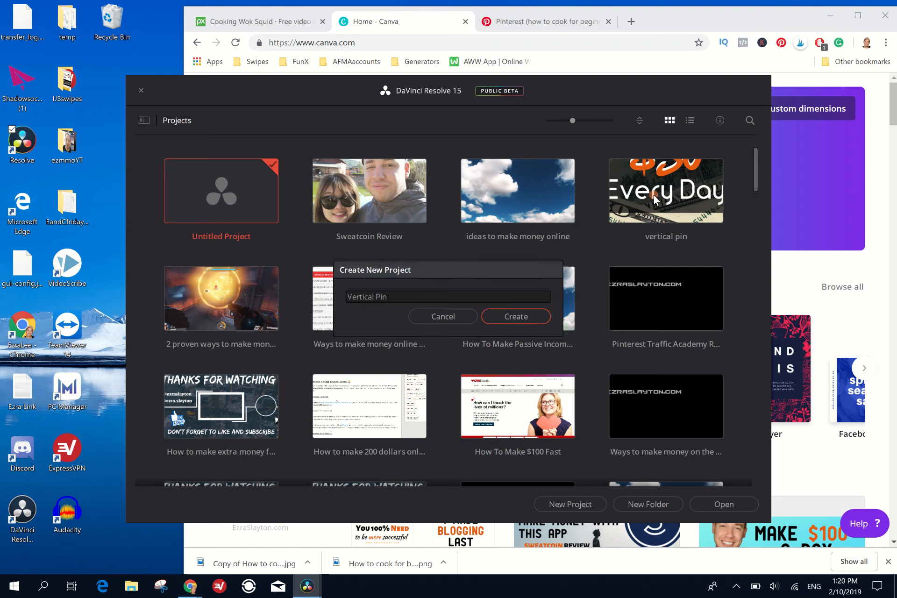
left_click(415, 299)
type("D")
key("Return")
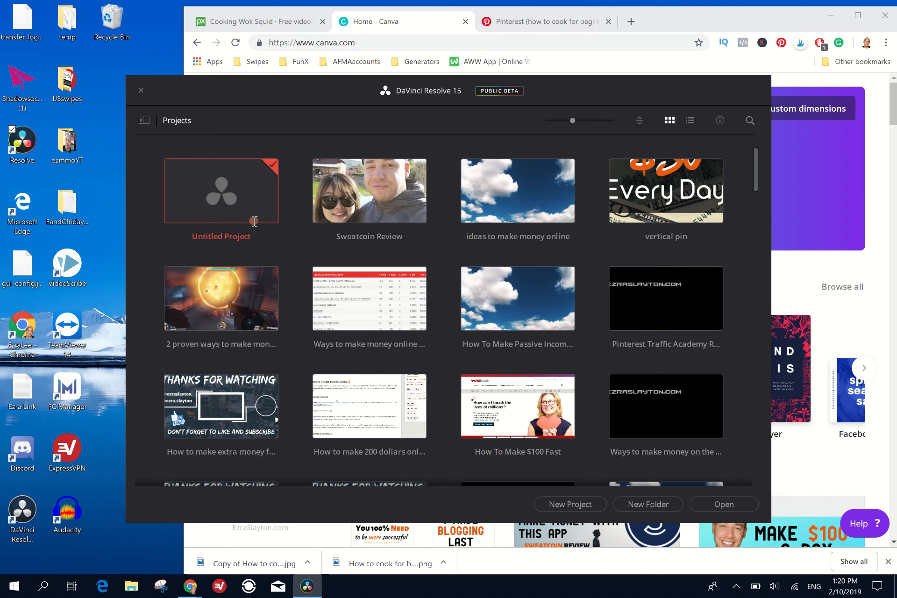
key("alt+F4")
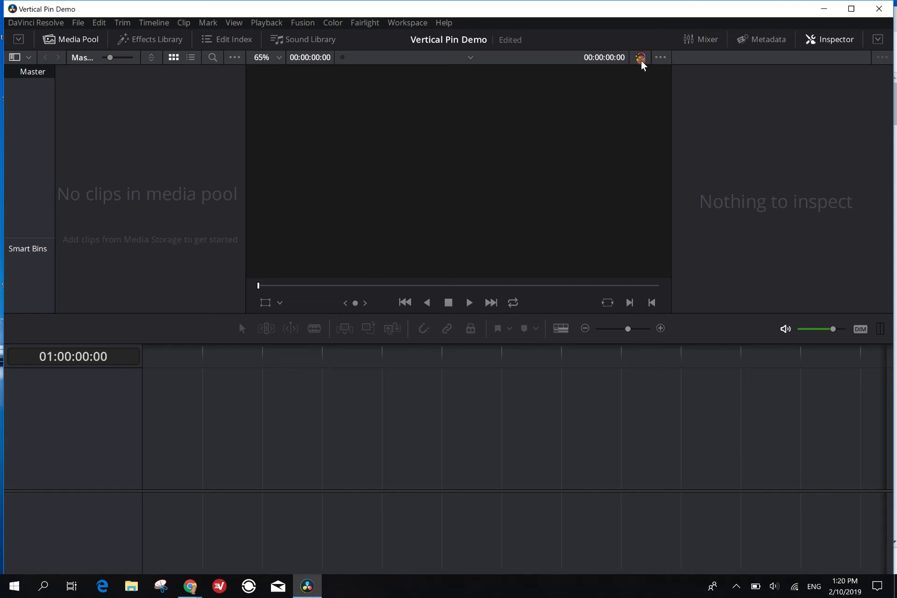
left_click(851, 8)
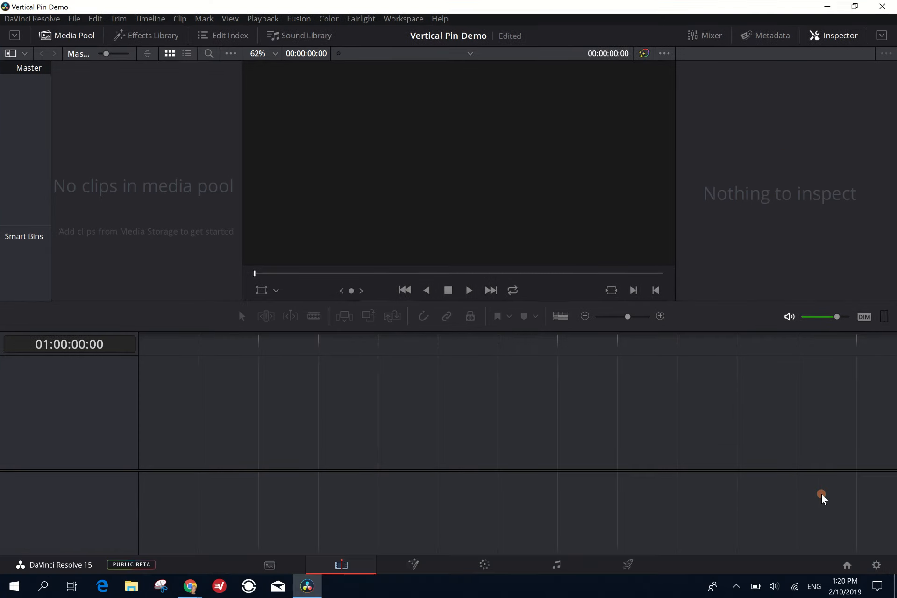
Step: Open the project settings and set the timeline resolution to Custom
left_click(877, 565)
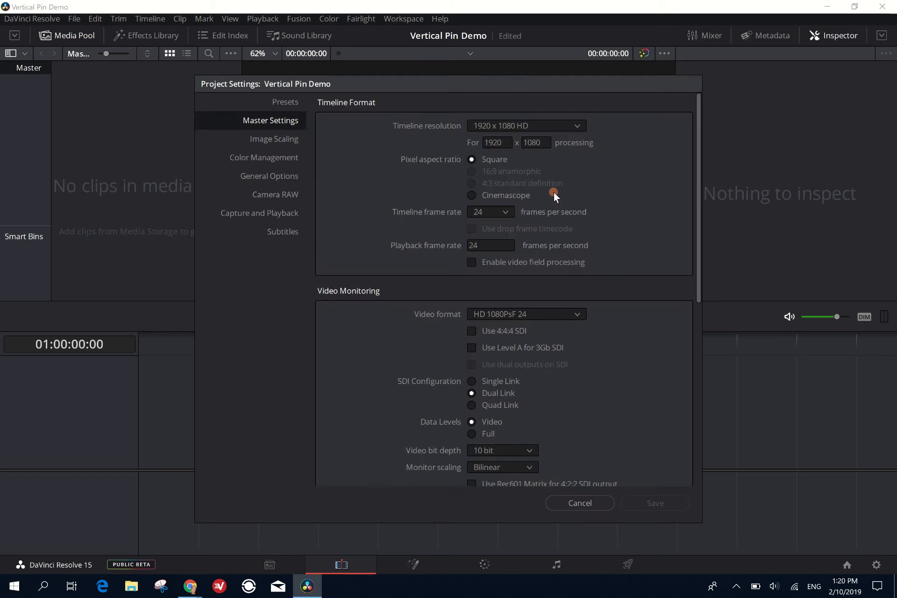
left_click(497, 127)
scroll(518, 215, "down", 5)
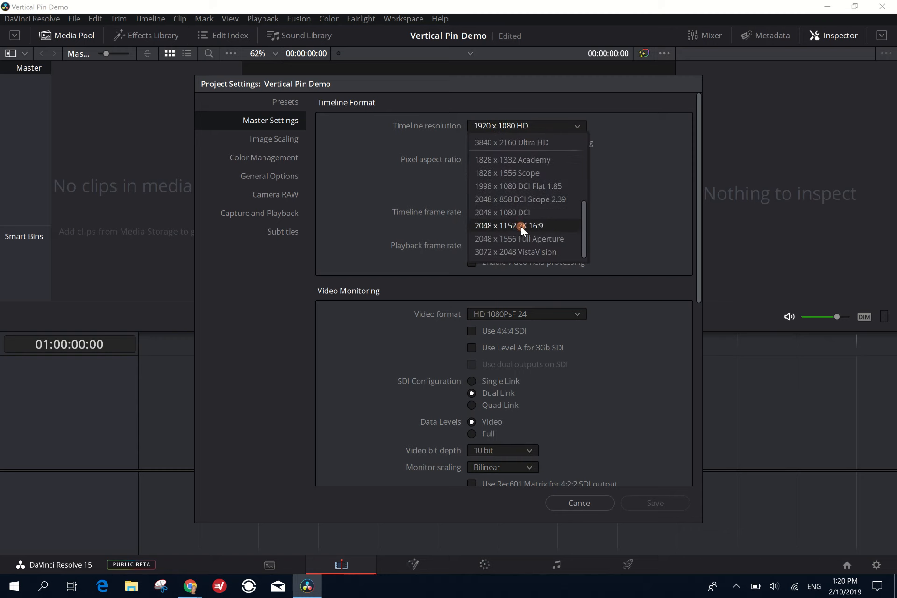
scroll(514, 224, "up", 5)
scroll(516, 219, "up", 3)
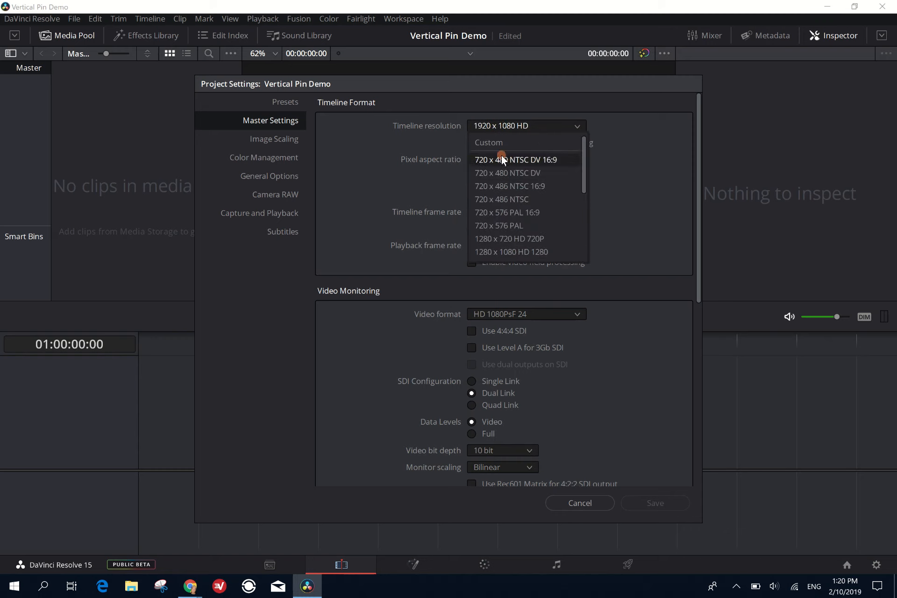
left_click(496, 141)
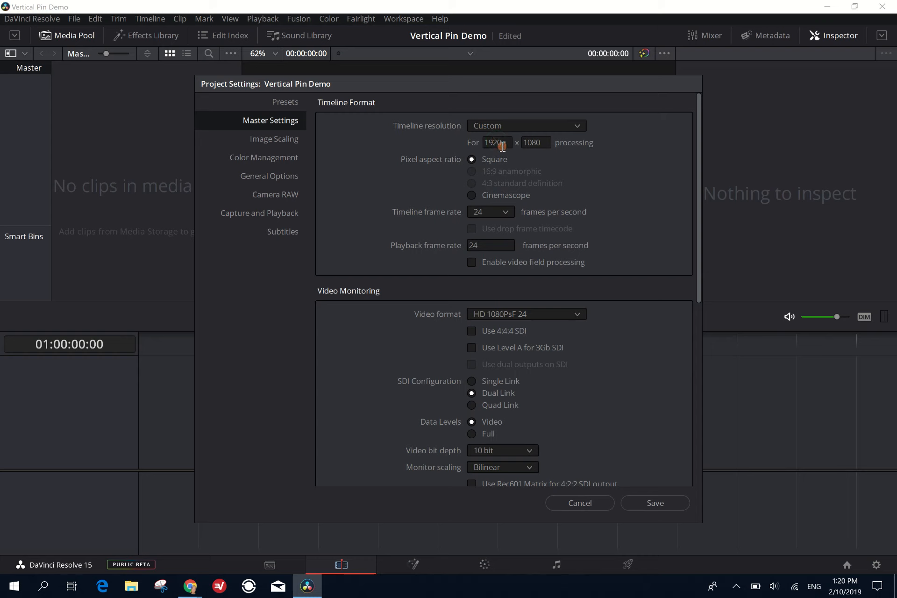
Step: Switch to Canva in Chrome to check the Pinterest Graphic dimensions, and return to DaVinci Resolve
mouse_move(191, 590)
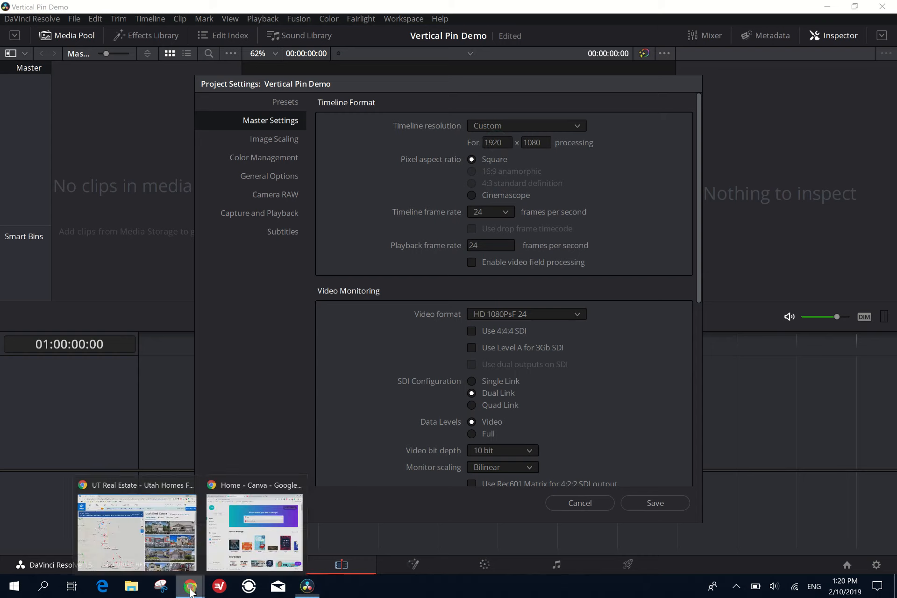
left_click(219, 533)
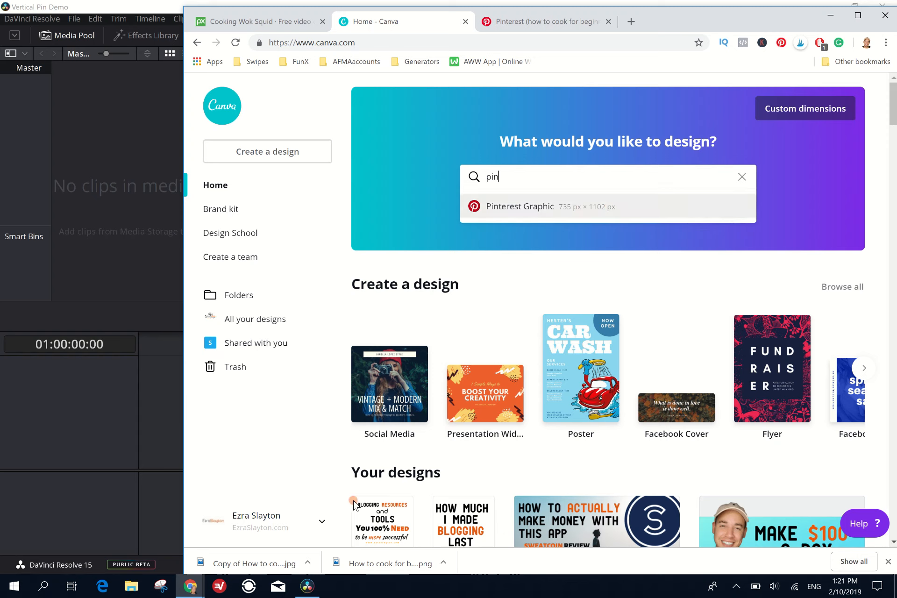
left_click(312, 589)
Step: Set the custom timeline resolution to 734 x 1102 and save the project settings
double_click(497, 143)
type("734")
left_click(537, 142)
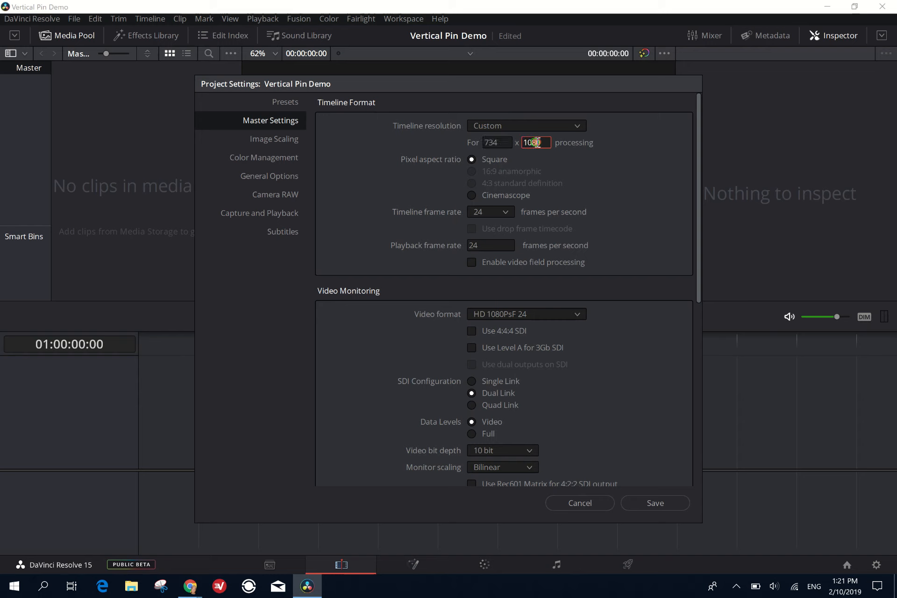
key("BackSpace")
key("BackSpace")
key("BackSpace")
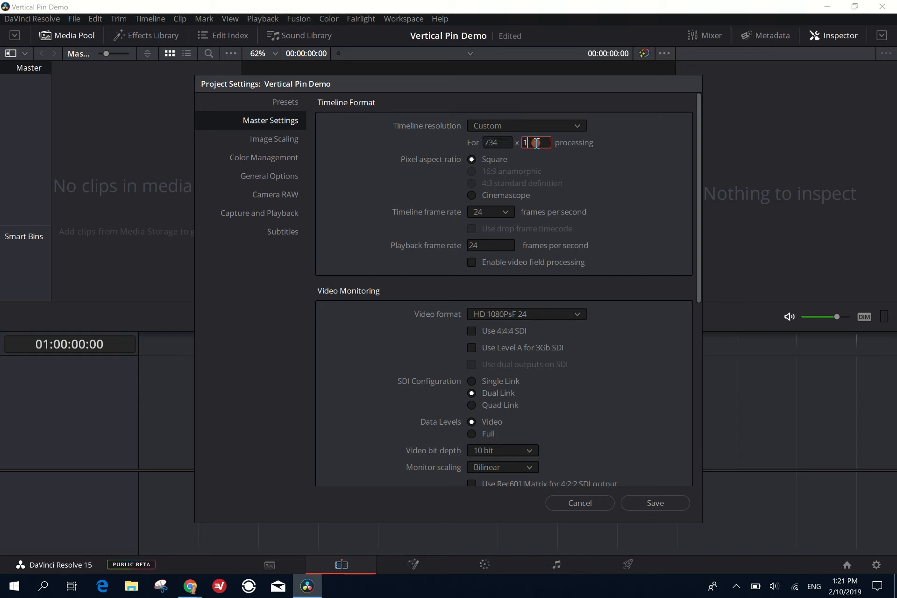
type("102")
left_click(640, 504)
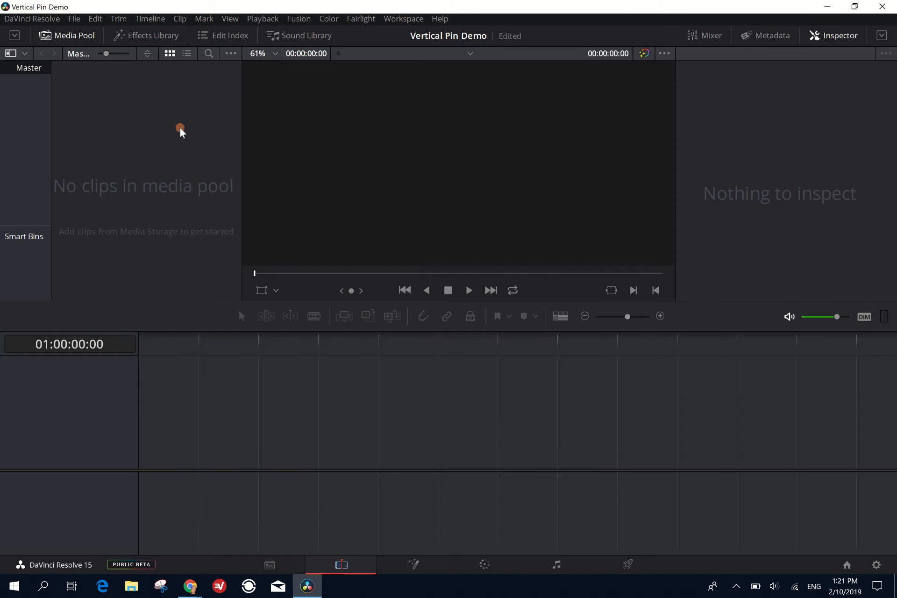
Step: Start importing media into the empty media pool and look through the Pictures folder for the title graphics
left_click(64, 40)
left_click(64, 40)
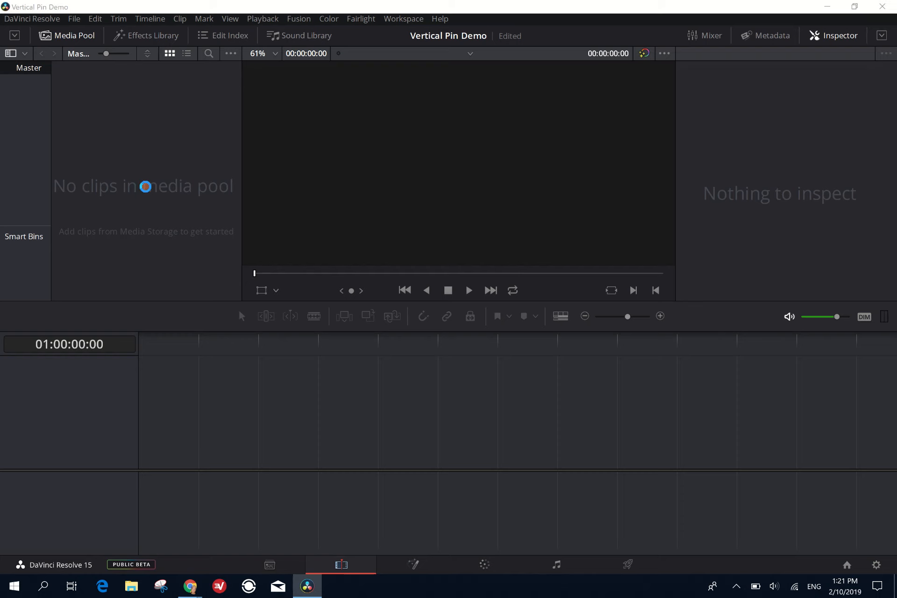
double_click(158, 155)
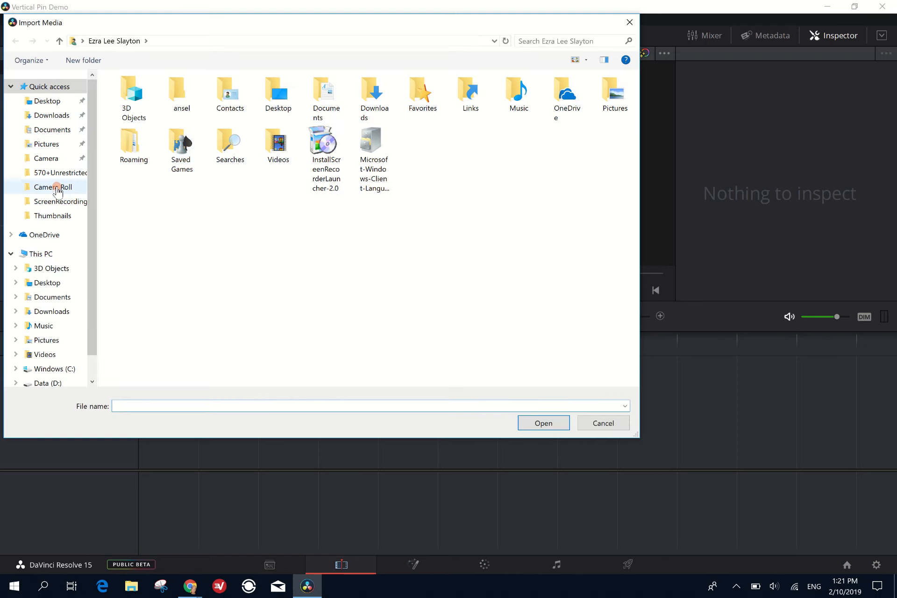
left_click(54, 339)
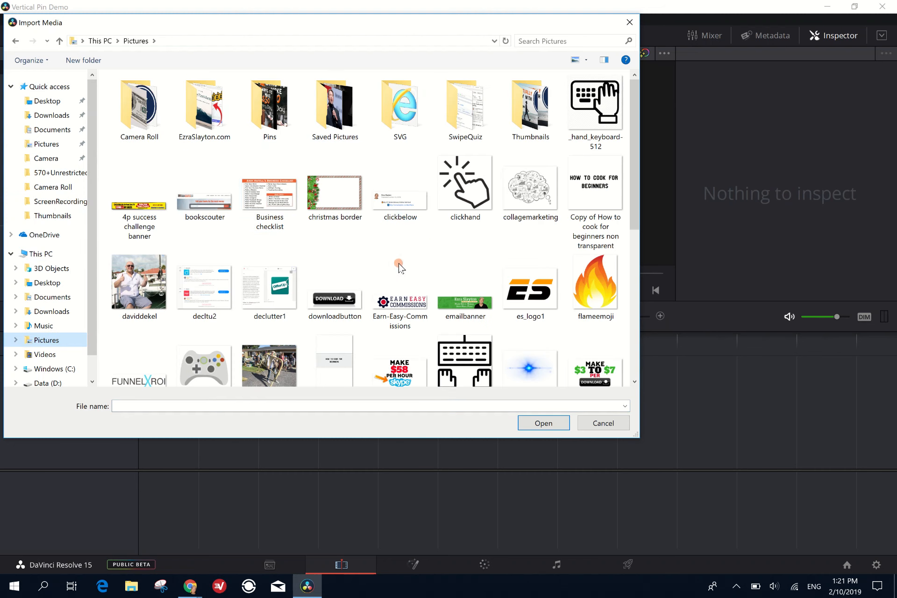
scroll(422, 279, "down", 5)
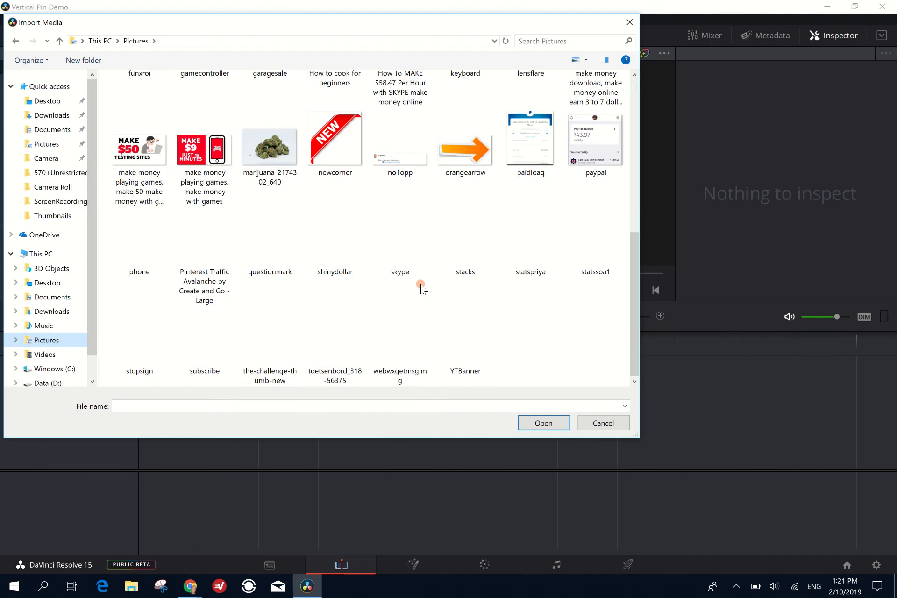
scroll(360, 274, "up", 2)
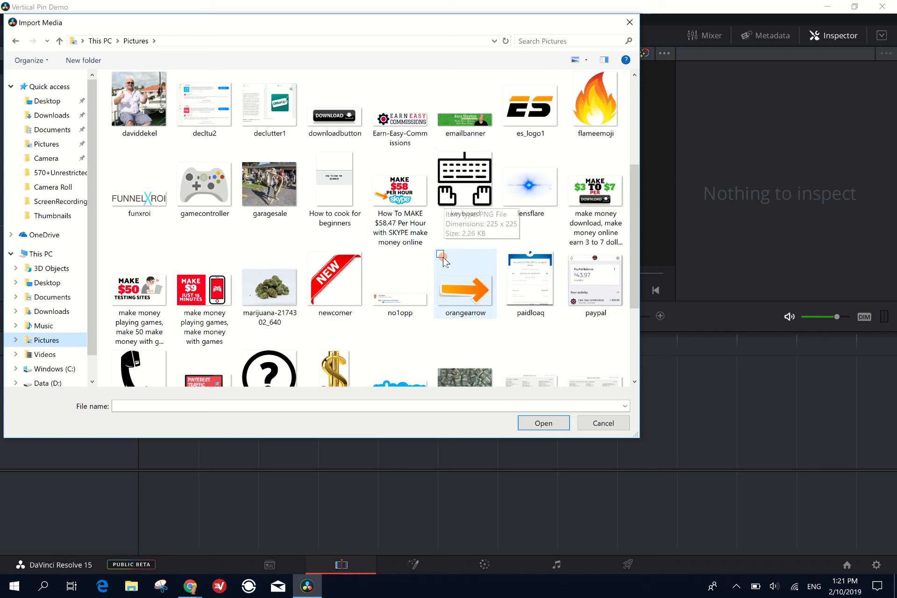
scroll(442, 257, "down", 2)
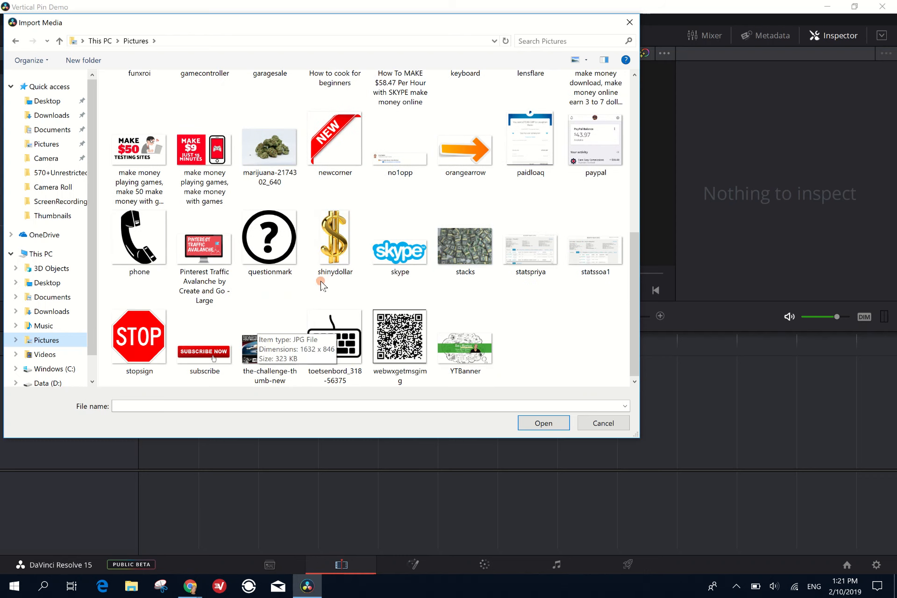
Step: Search Pictures for "how to cook" and select both "How to cook for beginners" and its non-transparent copy for import
left_click(557, 43)
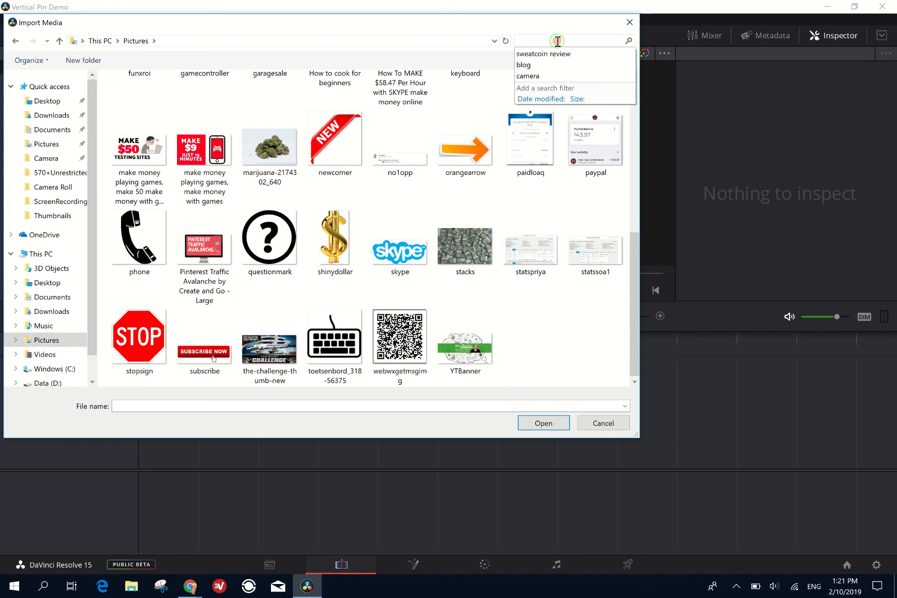
type("how to cook")
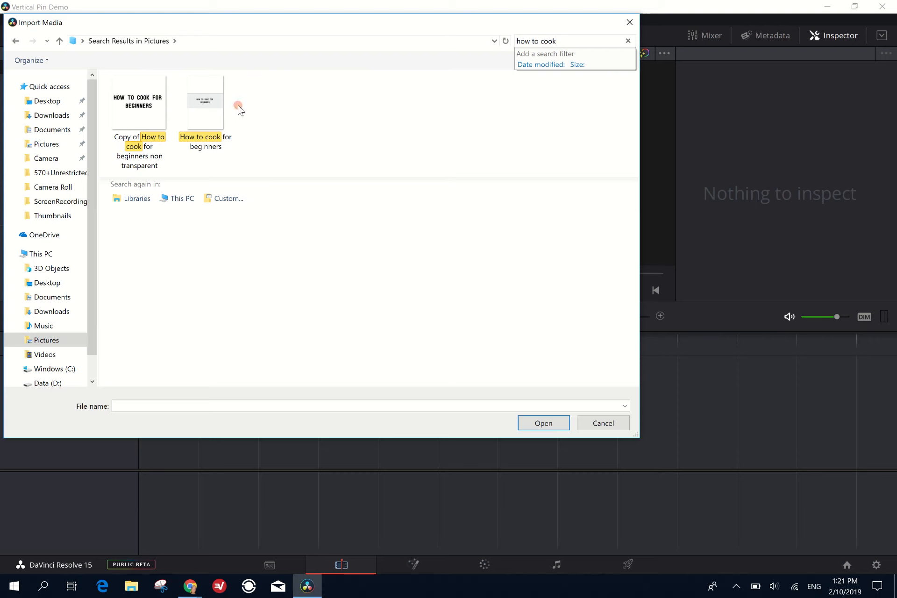
left_click(149, 105)
left_click(204, 105)
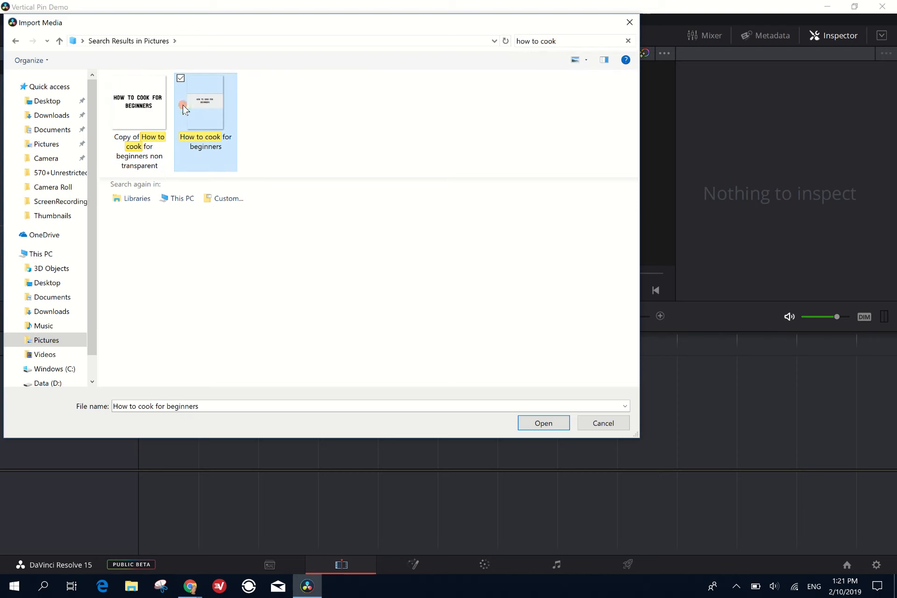
left_click(158, 105)
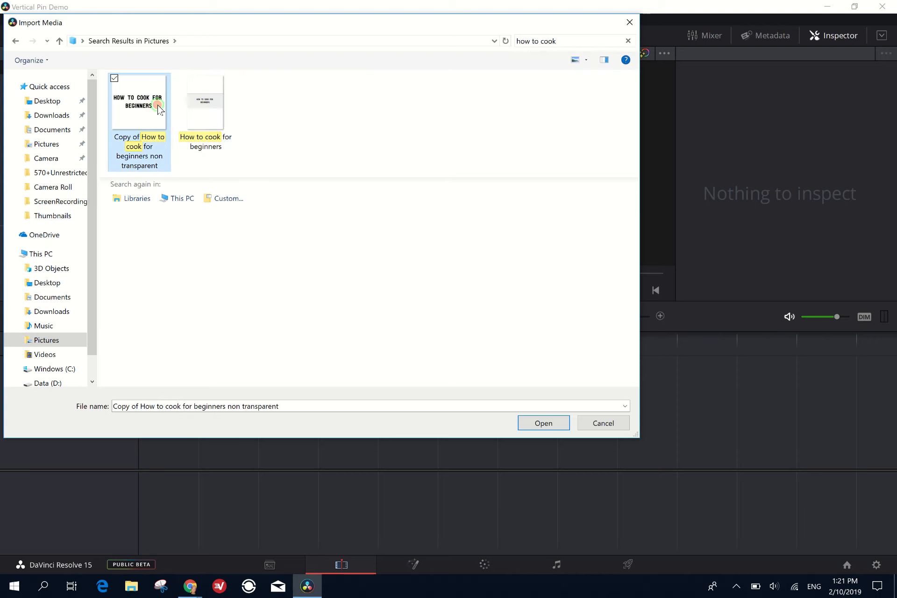
left_click(180, 78)
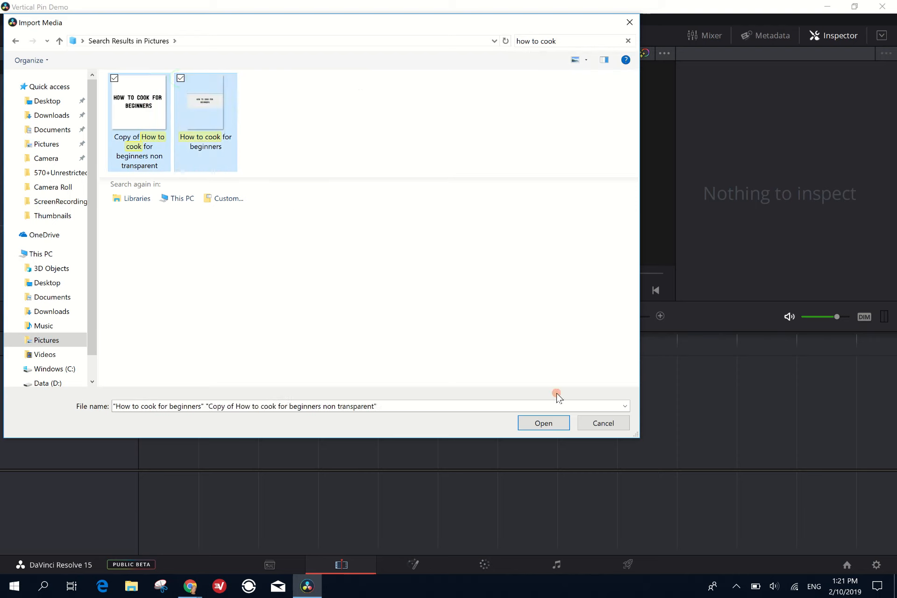
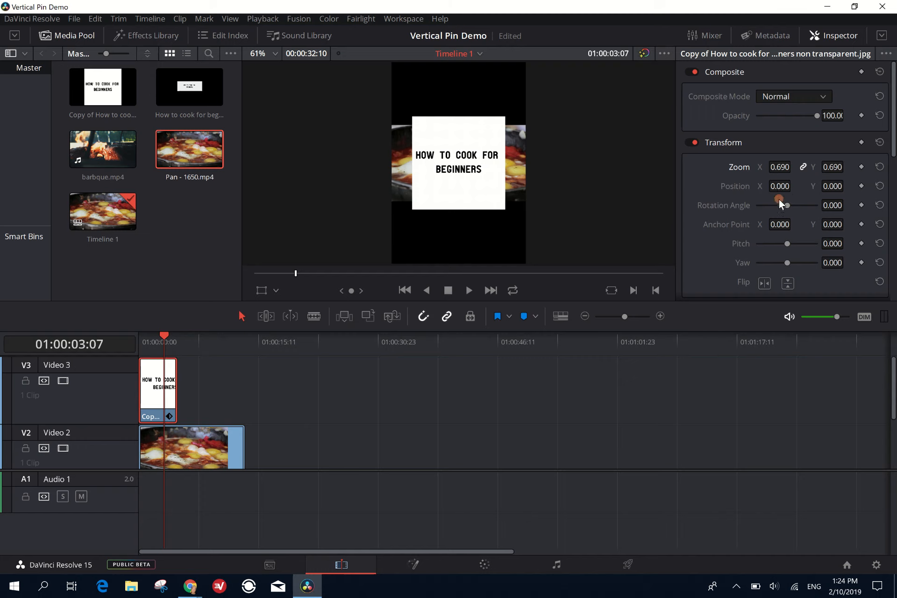
Step: Scale the non-transparent title image on Video 3 to zoom 1.080, cropping about 145 off its top and trimming its bottom
left_click_drag(784, 175, 807, 166)
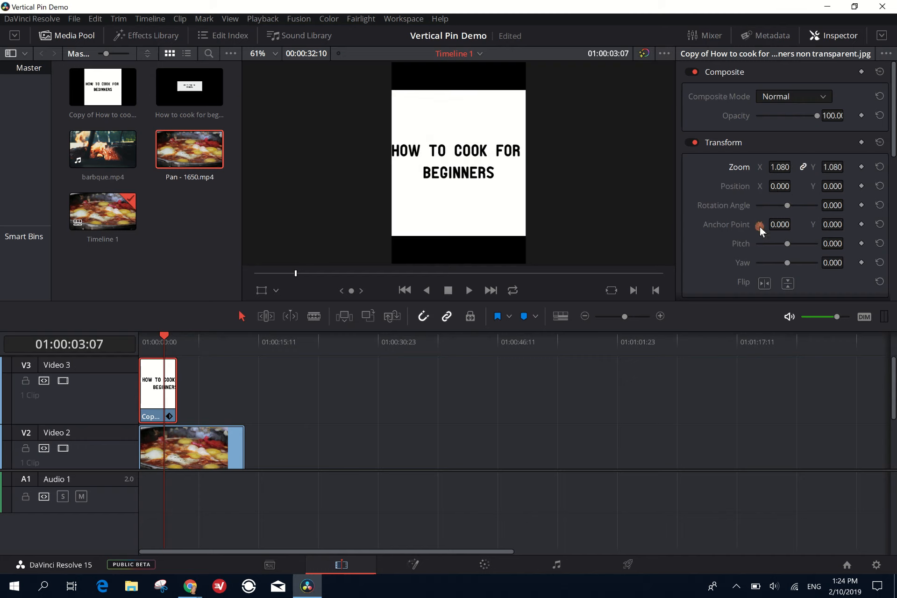
scroll(761, 231, "down", 3)
scroll(760, 229, "down", 2)
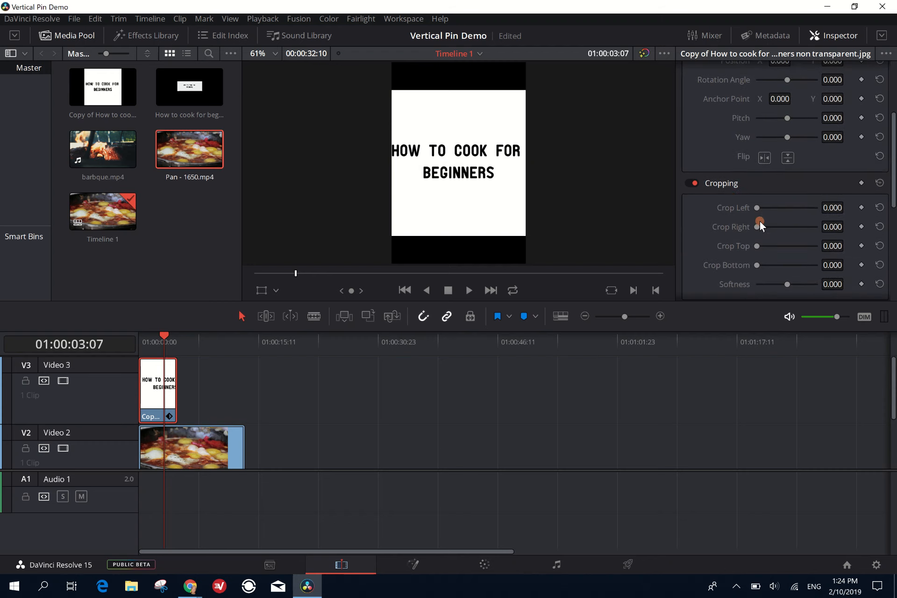
left_click_drag(758, 244, 769, 244)
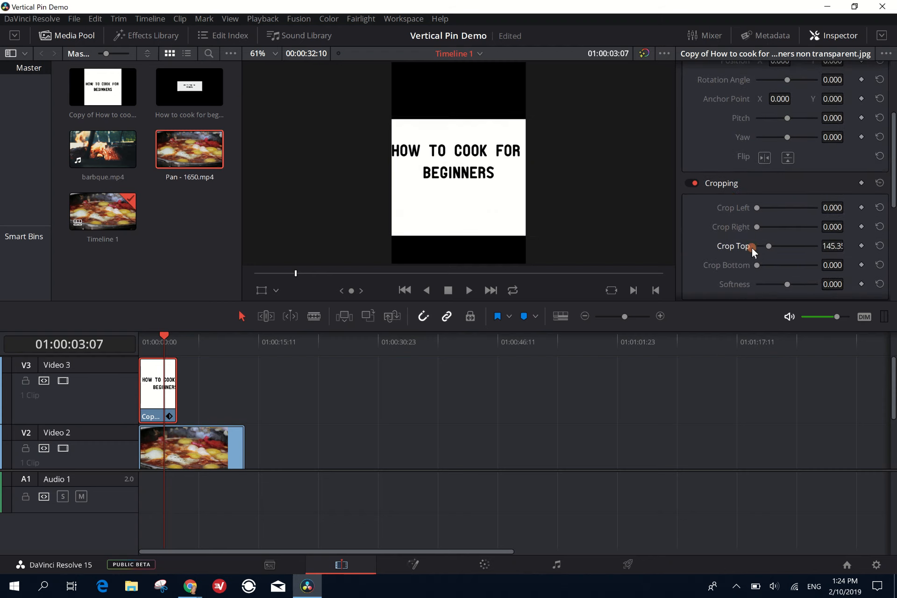
Step: Extend the title image clip on Video 3 so it ends level with the Pan - 1650.mp4 clip
scroll(190, 424, "down", 1)
left_click(191, 425)
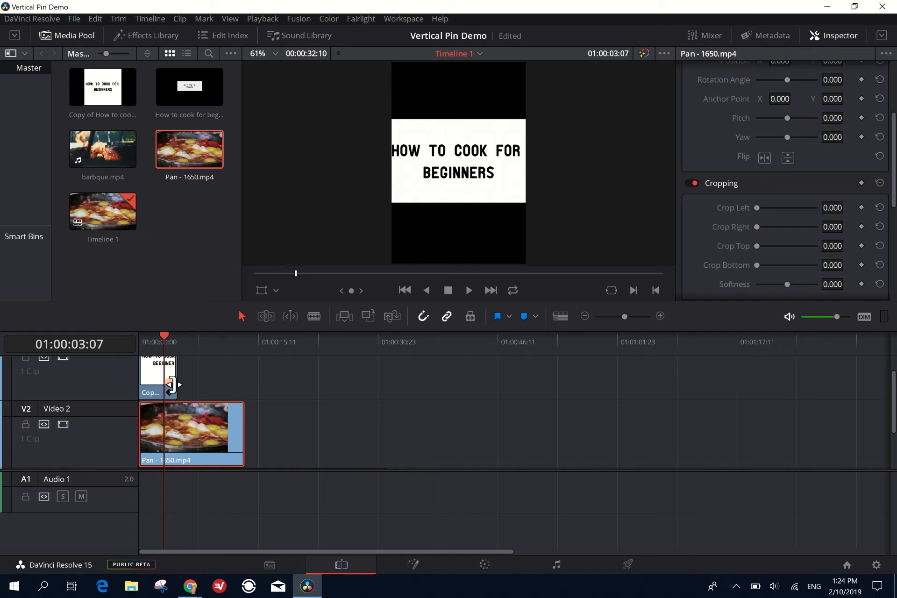
left_click_drag(173, 376, 244, 370)
scroll(293, 393, "down", 1)
scroll(280, 420, "up", 1)
Step: Move the Pan - 1650.mp4 clip below the title by setting its Position Y to about -366
left_click(206, 442)
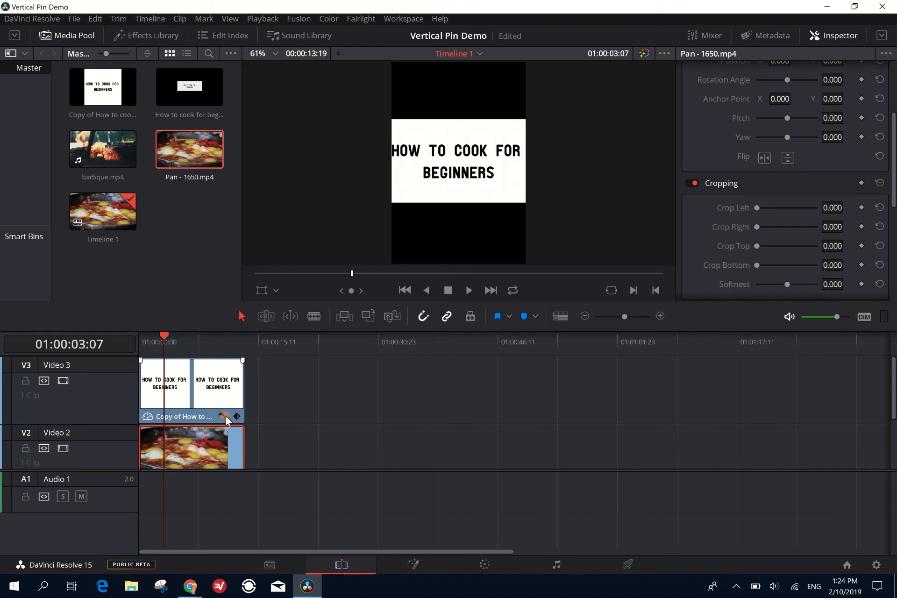
scroll(225, 410, "down", 1)
scroll(226, 411, "up", 1)
scroll(727, 118, "up", 4)
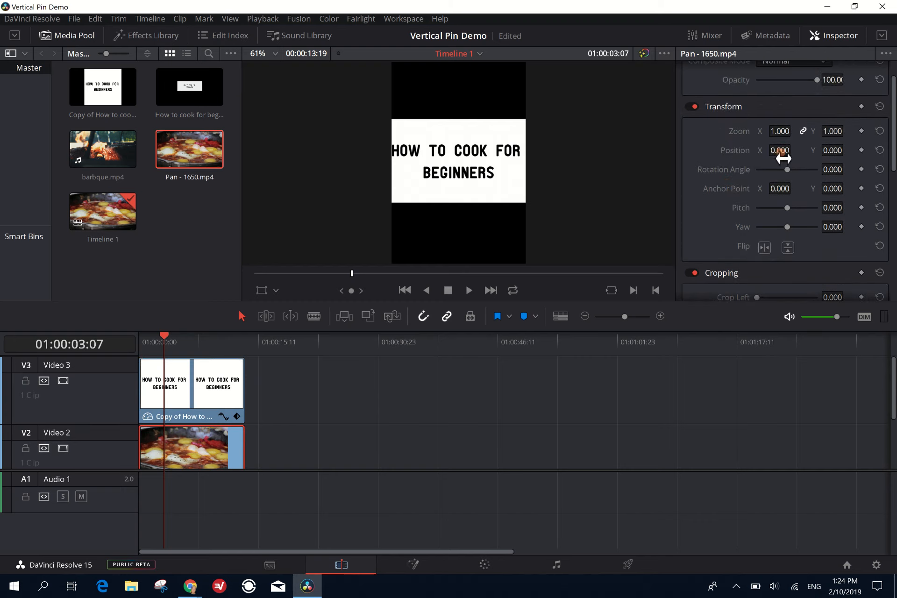
left_click_drag(838, 150, 588, 166)
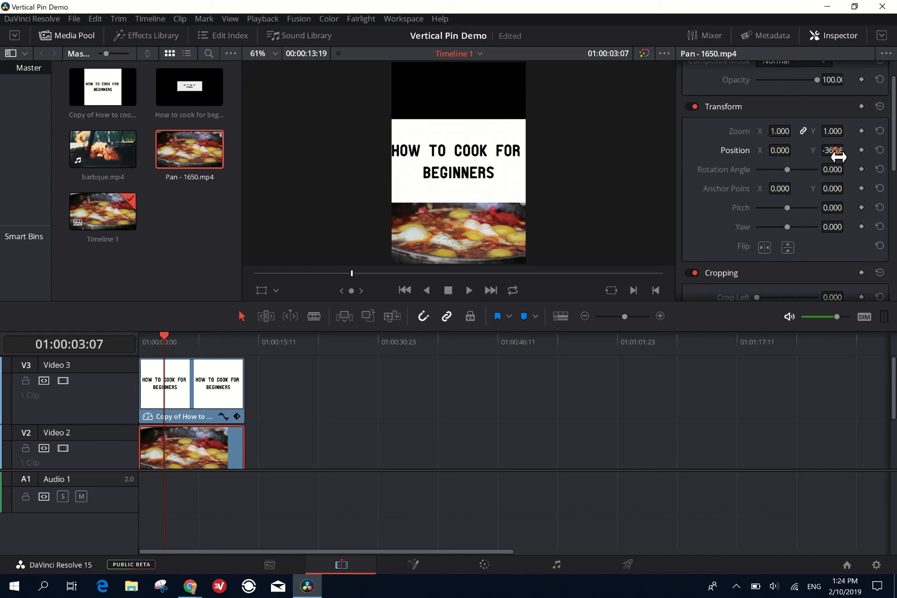
Step: Move the barbque.mp4 clip on Video 1 above the title by setting its Position Y to about 362
scroll(260, 402, "down", 3)
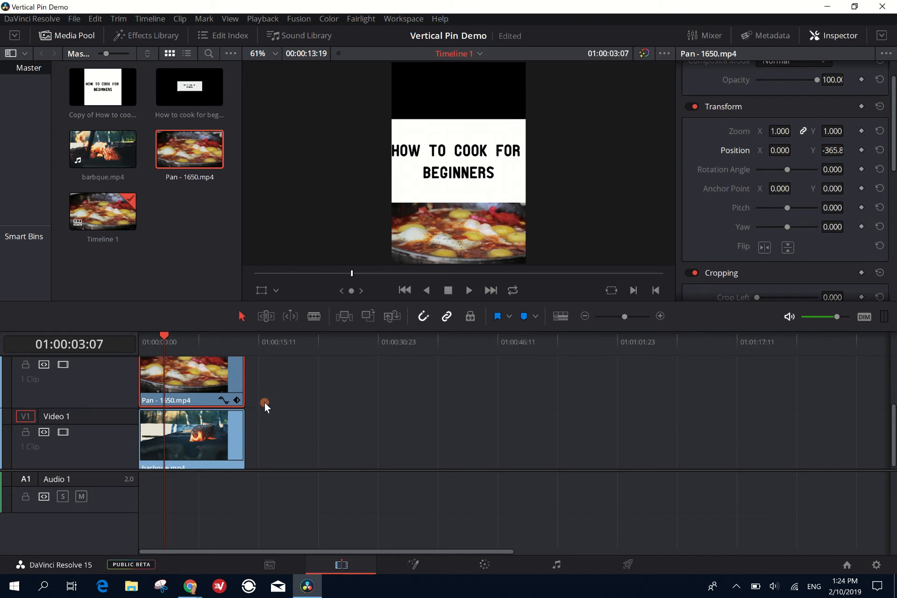
left_click(179, 436)
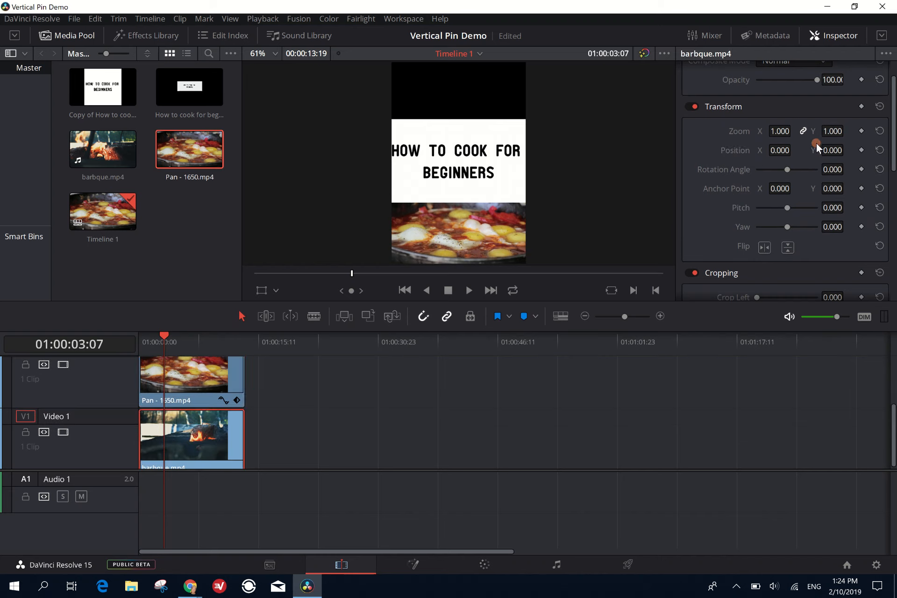
left_click_drag(833, 151, 452, 295)
scroll(440, 417, "up", 1)
scroll(440, 414, "up", 1)
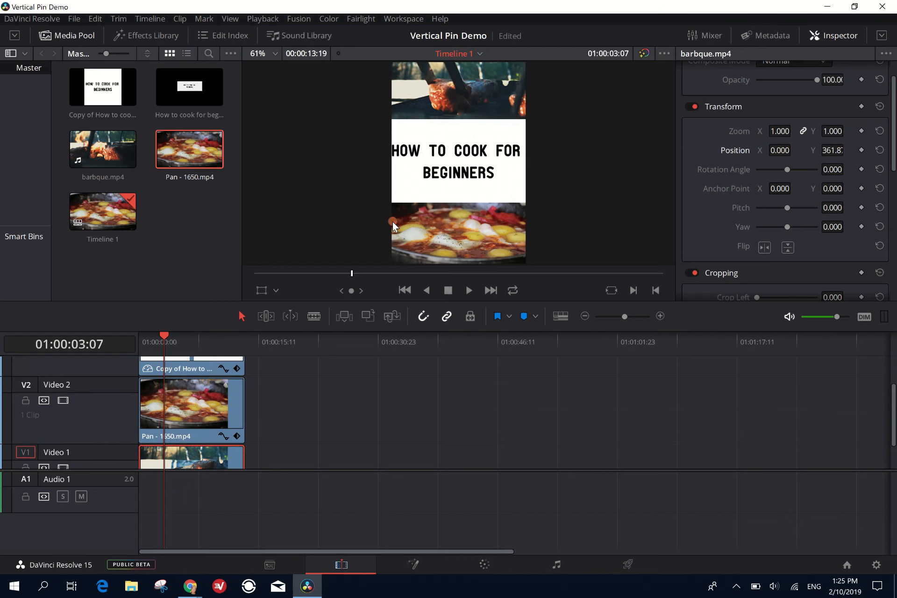
Step: Play the timeline from the beginning to review the stacked cooking clips and title together
scroll(372, 196, "down", 2)
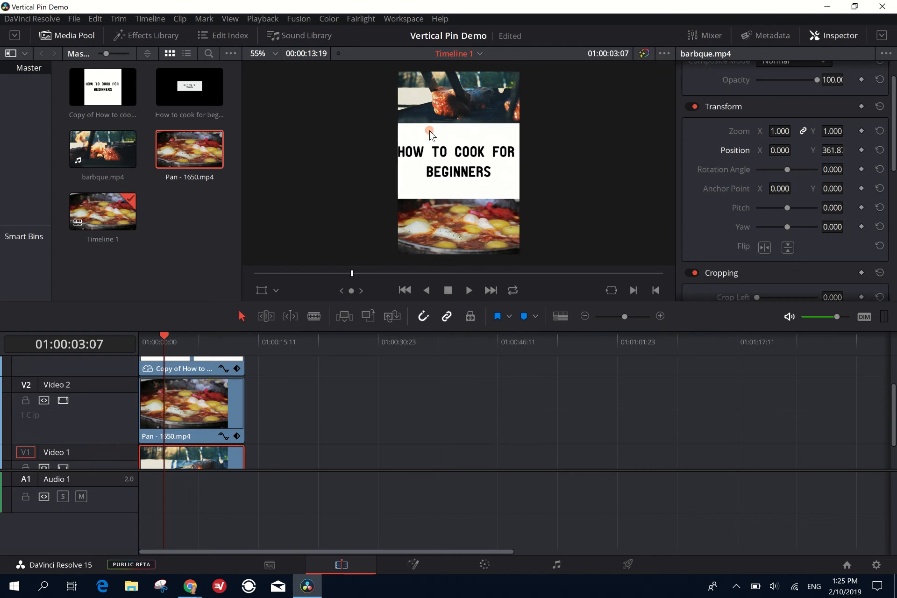
left_click_drag(168, 335, 136, 337)
key("space")
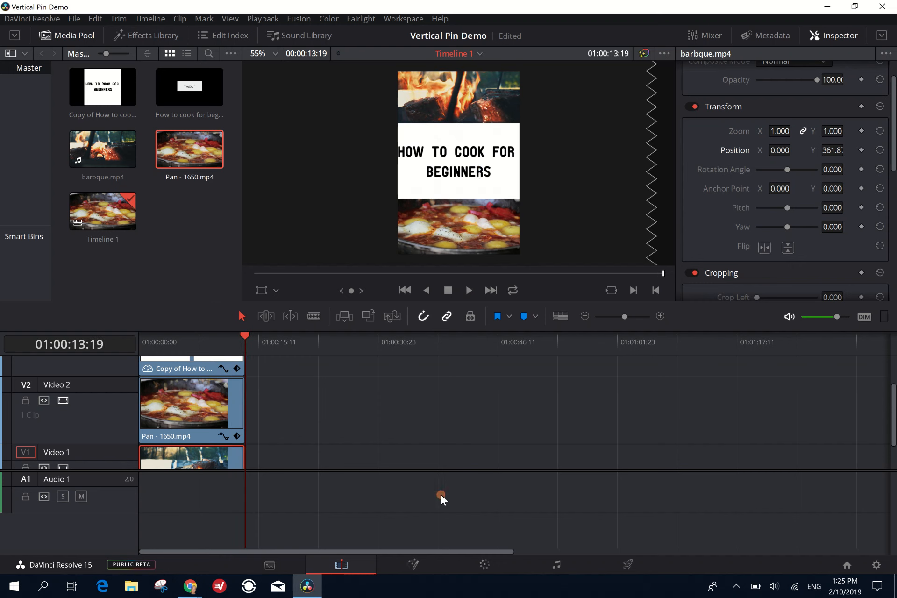
Step: Go to the delivery settings and choose the Videos folder under This PC as the render destination
left_click(625, 565)
left_click(216, 150)
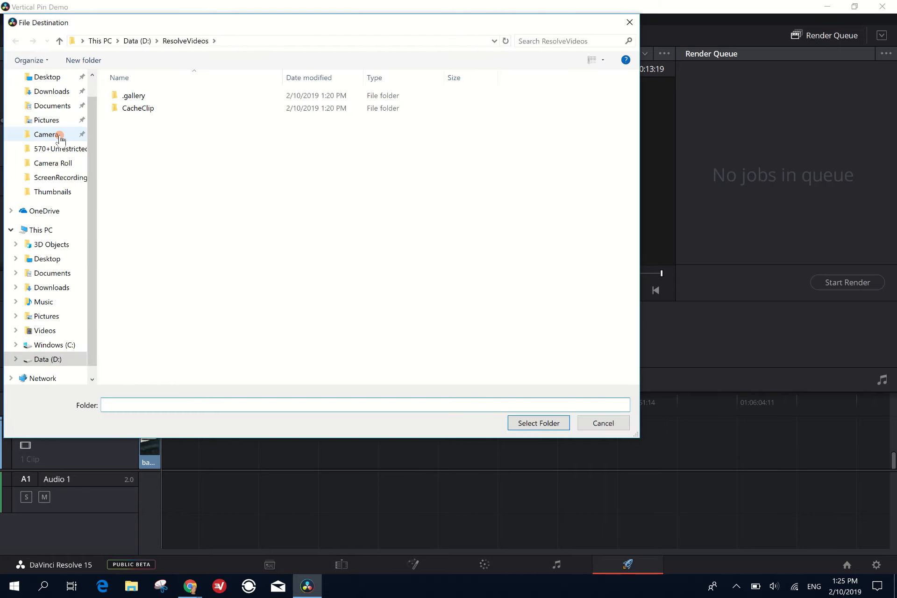
left_click(41, 230)
left_click(45, 330)
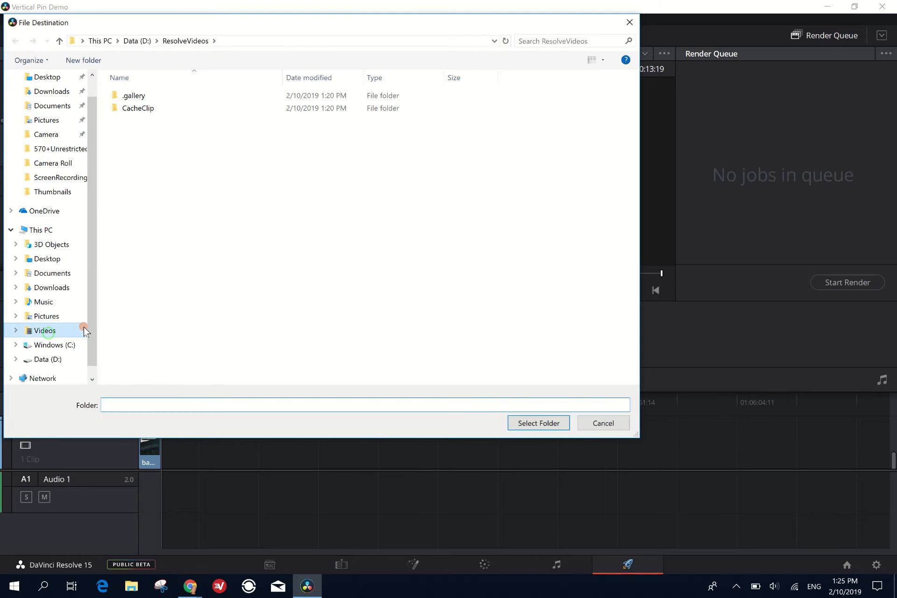
left_click(546, 422)
Step: Set the render resolution to Custom at 734 x 1102
scroll(70, 231, "down", 2)
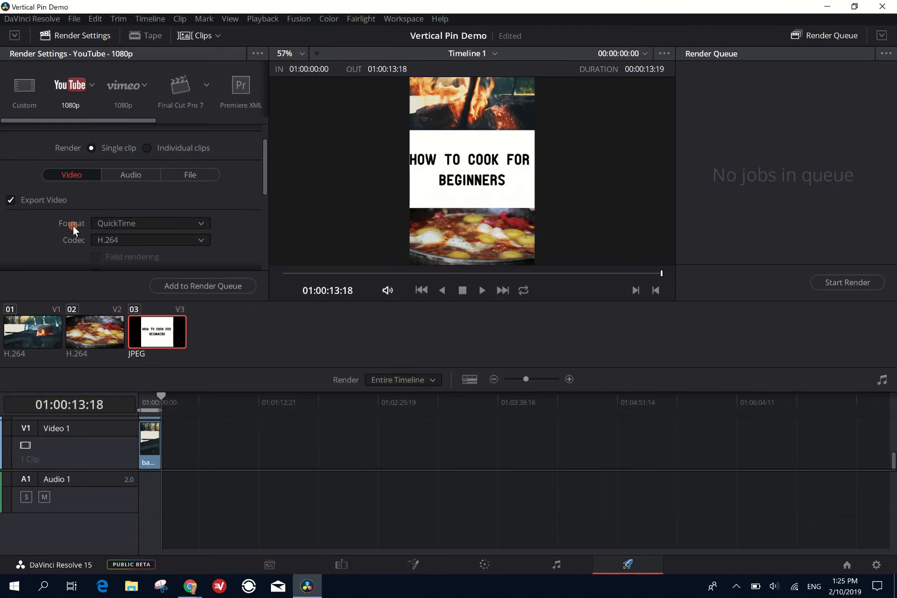
scroll(69, 225, "down", 5)
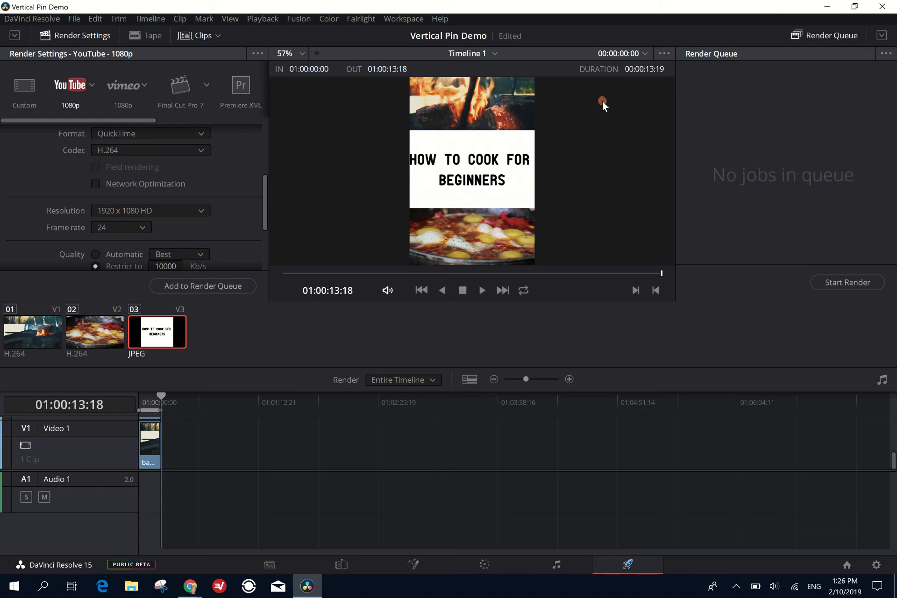
left_click(120, 212)
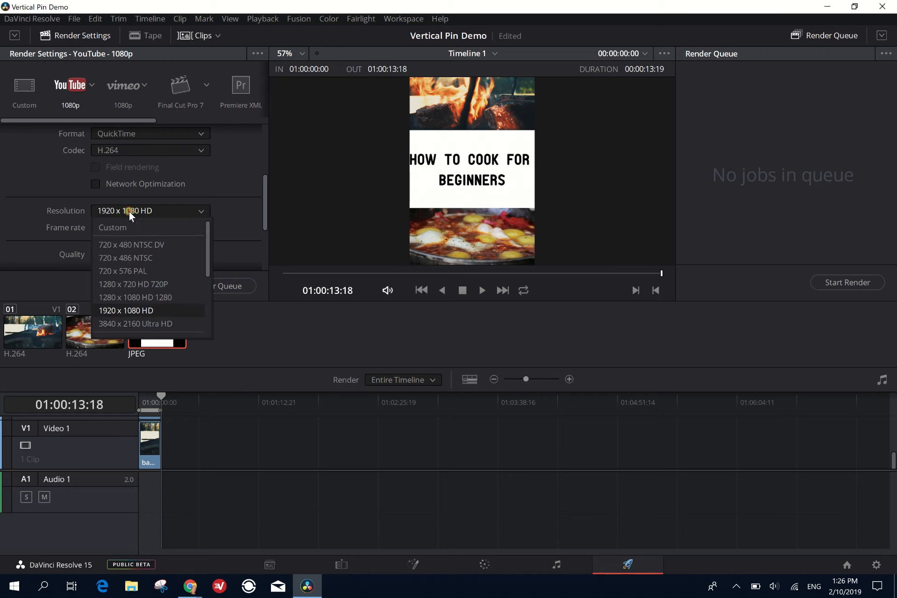
left_click(125, 228)
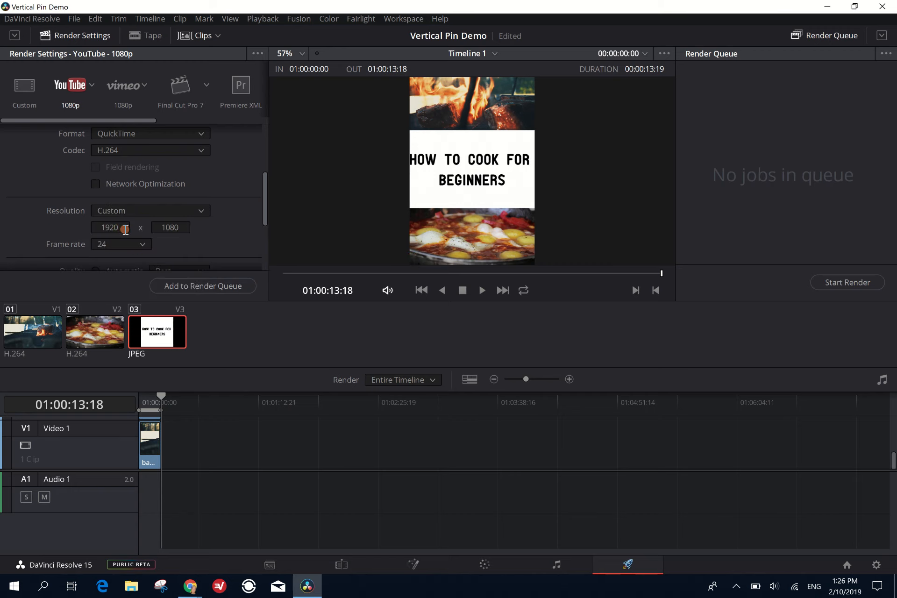
left_click(123, 228)
left_click_drag(124, 228, 99, 228)
type("734")
double_click(177, 228)
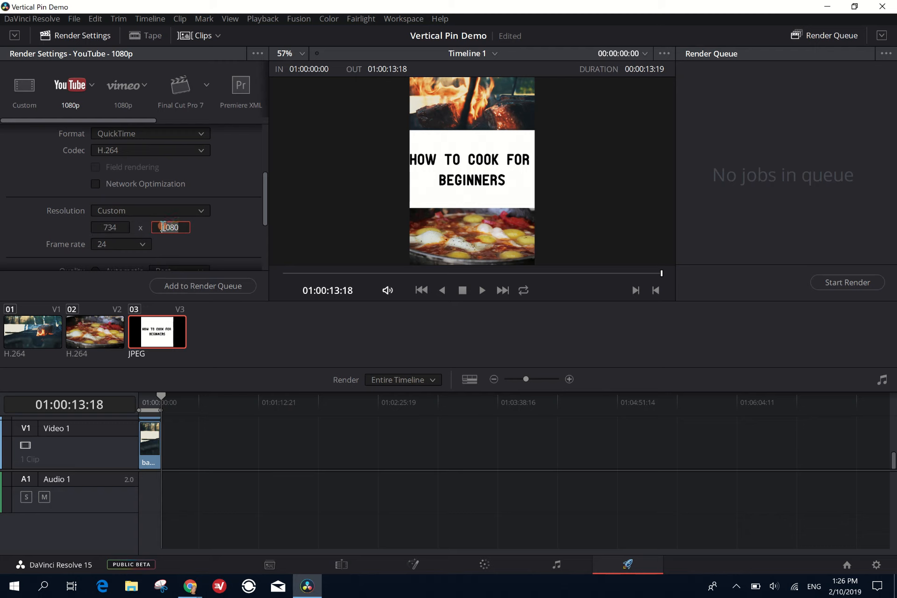
type("1102")
key("Return")
Step: Add the timeline to the render queue and render the job
scroll(220, 223, "down", 1)
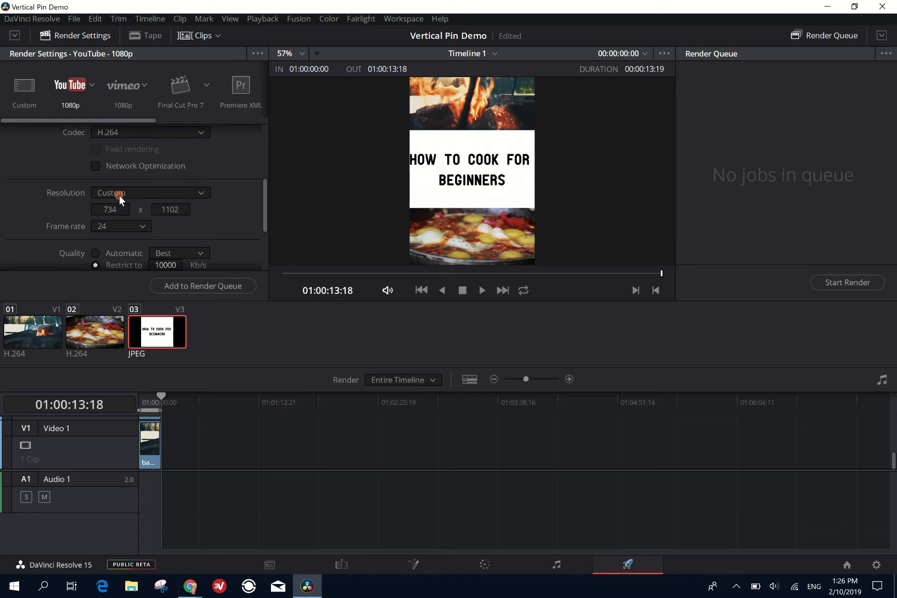
left_click(225, 283)
left_click(848, 282)
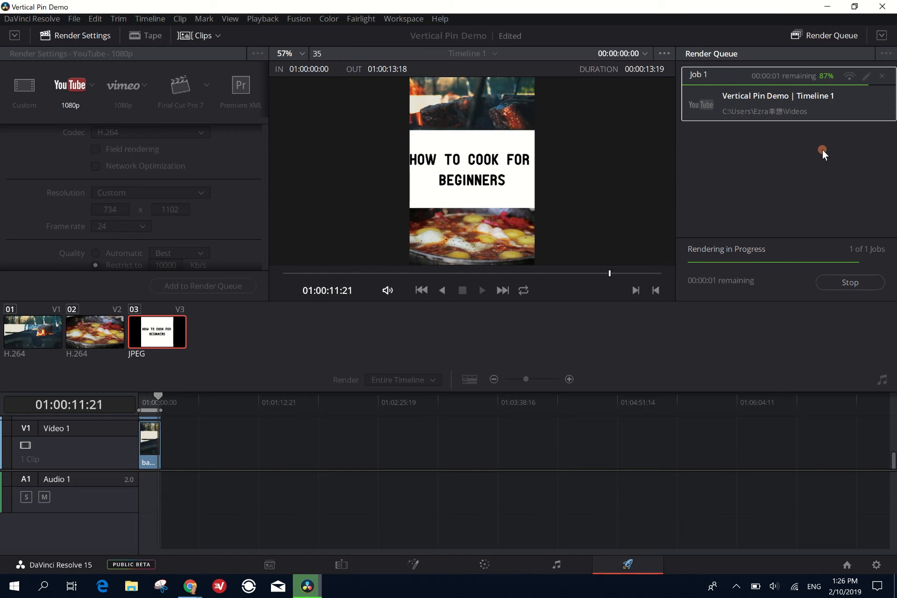
Step: Open the rendered job's file location, play the how to cook for beg video, and close the player and folder
right_click(797, 102)
left_click(830, 121)
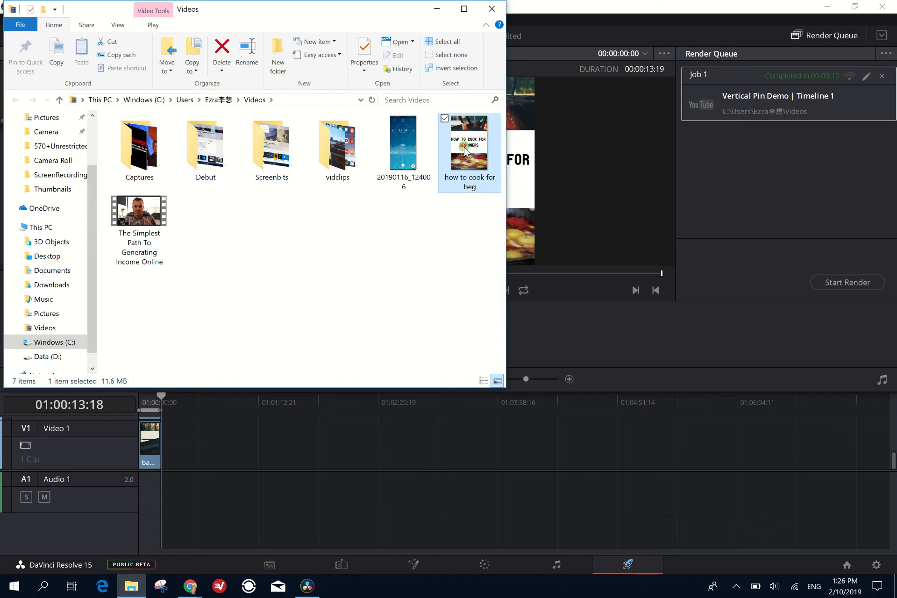
double_click(464, 147)
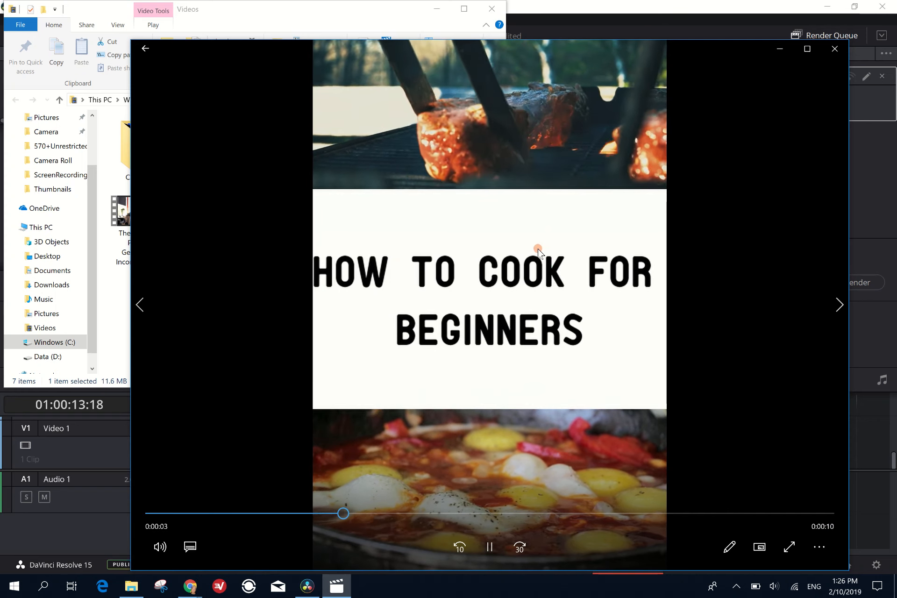
left_click(833, 49)
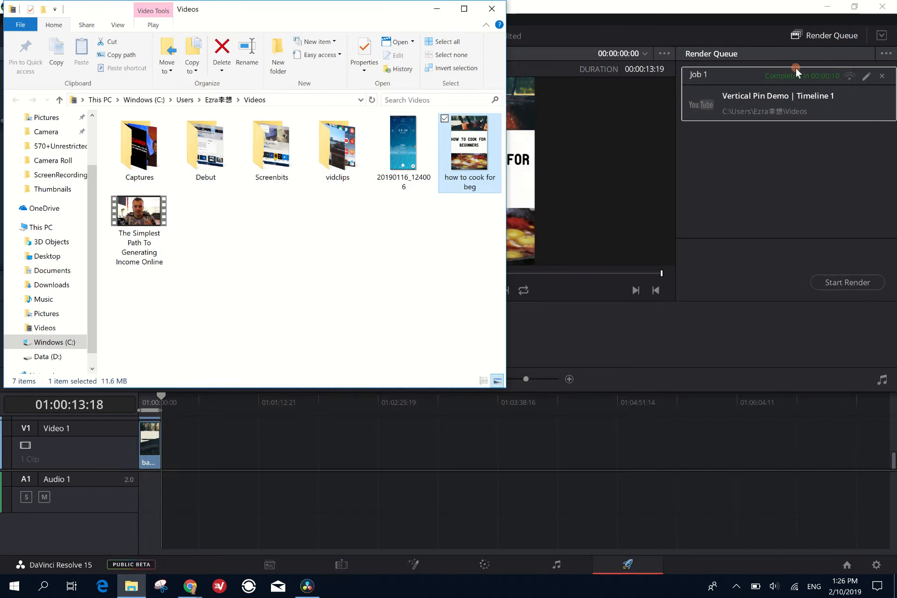
left_click(492, 11)
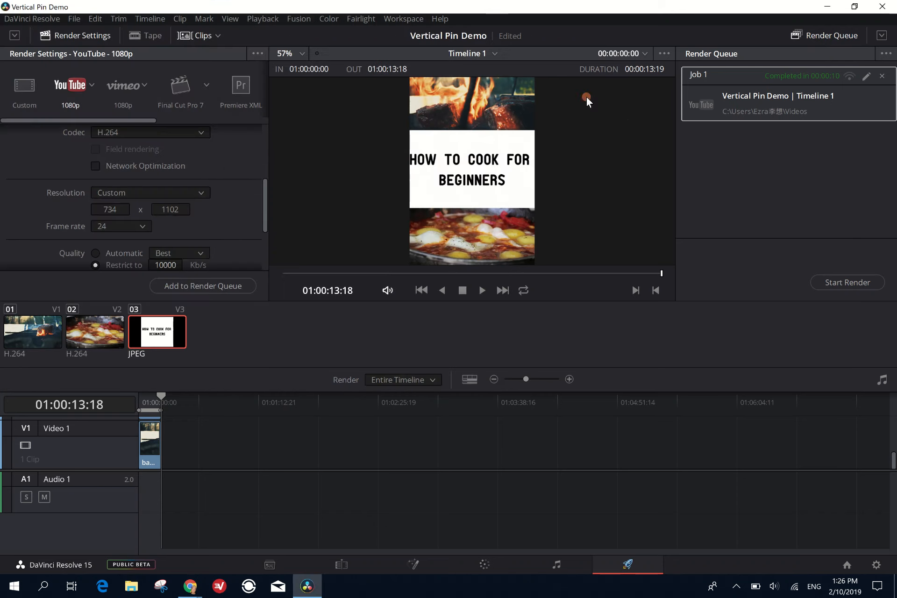
Step: Replace the title on Video 3 with How to cook for beginners.png, ending level with the Pan - 1650.mp4 clip
left_click(341, 567)
key("Delete")
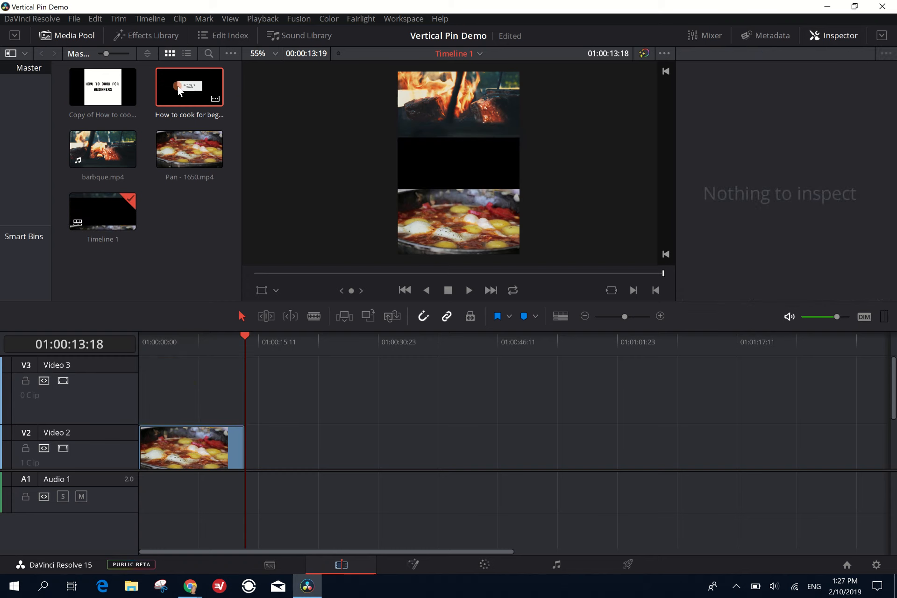
left_click_drag(191, 360, 238, 391)
Step: Scale the How to cook for beginners.png title on Video 3 to zoom 1.370
left_click(194, 346)
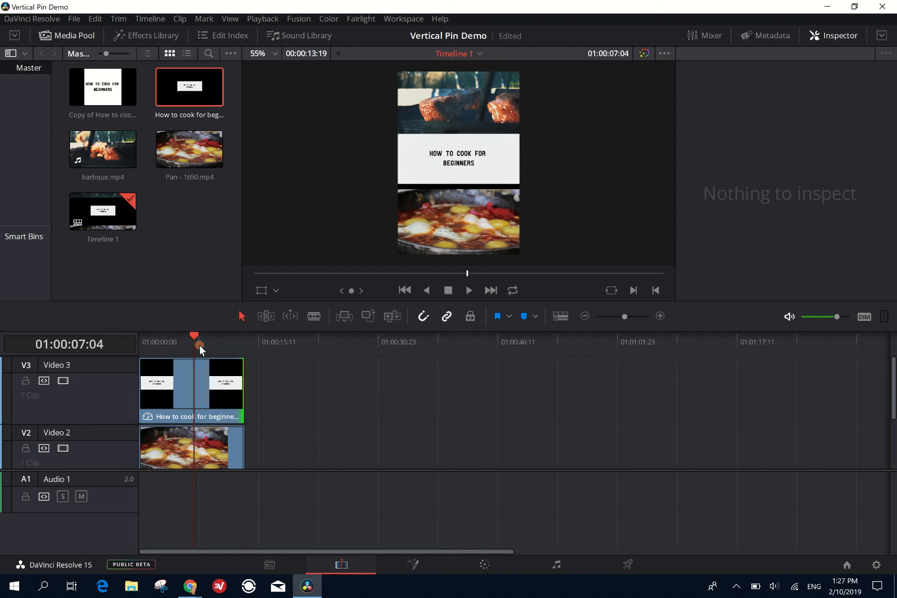
left_click(195, 402)
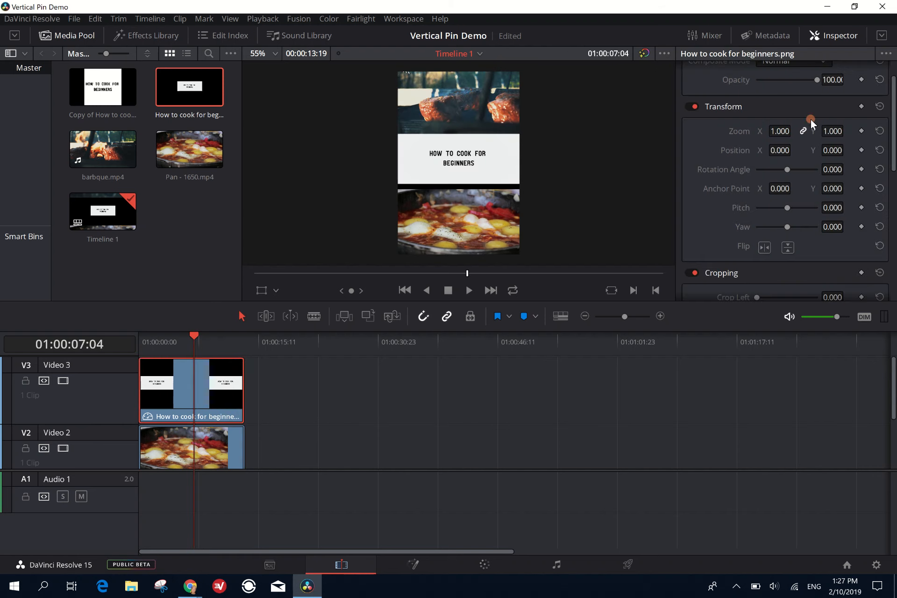
left_click_drag(786, 132, 802, 130)
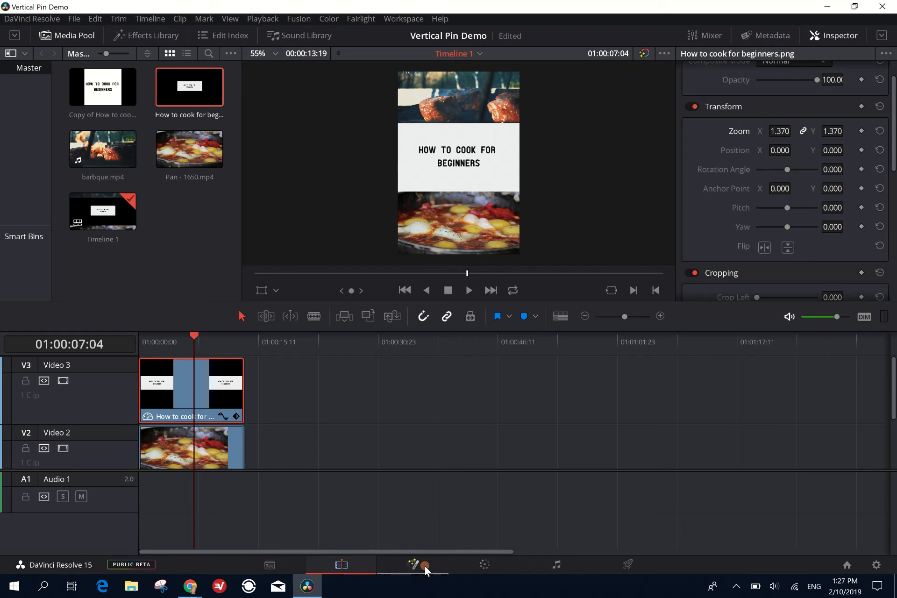
Step: Return to the delivery page and show the file location of the completed Vertical Pin Demo job
left_click(626, 564)
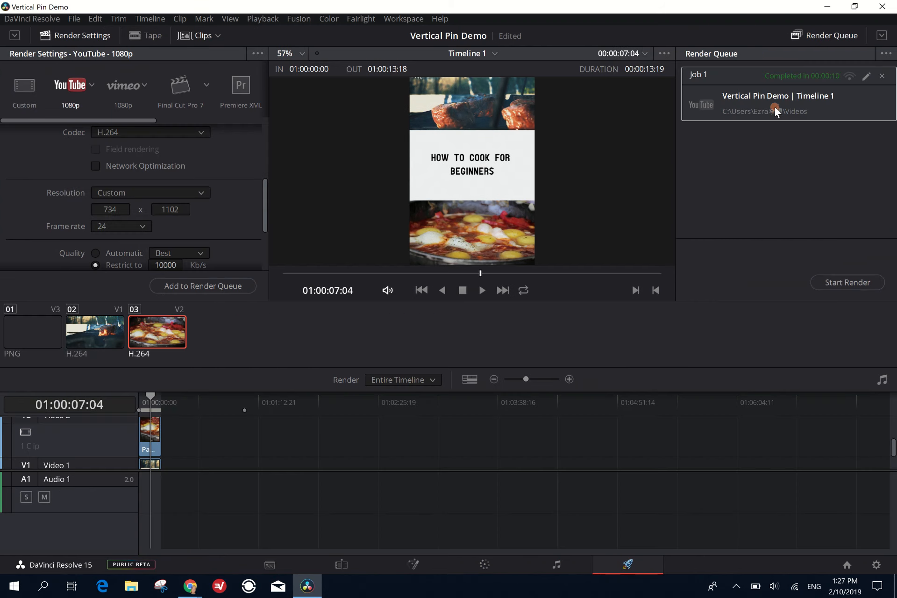
right_click(761, 90)
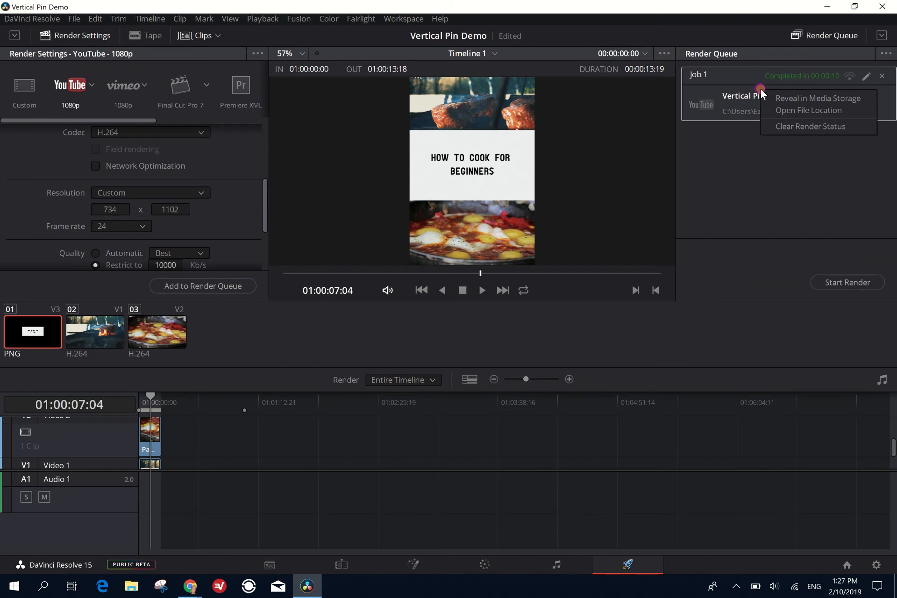
left_click(803, 109)
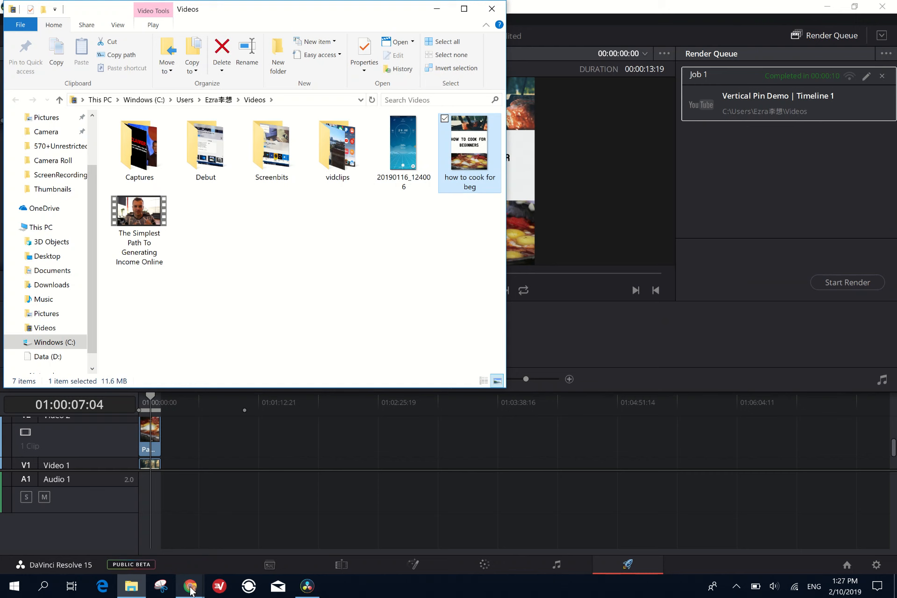
Step: Switch to Pinterest in Chrome and start creating a new pin in the pin builder
mouse_move(190, 586)
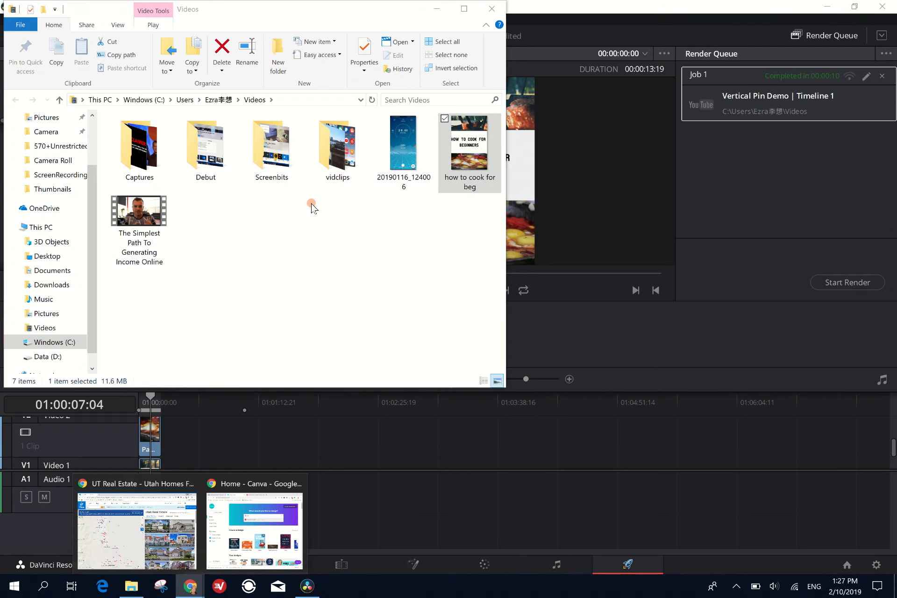
mouse_move(135, 492)
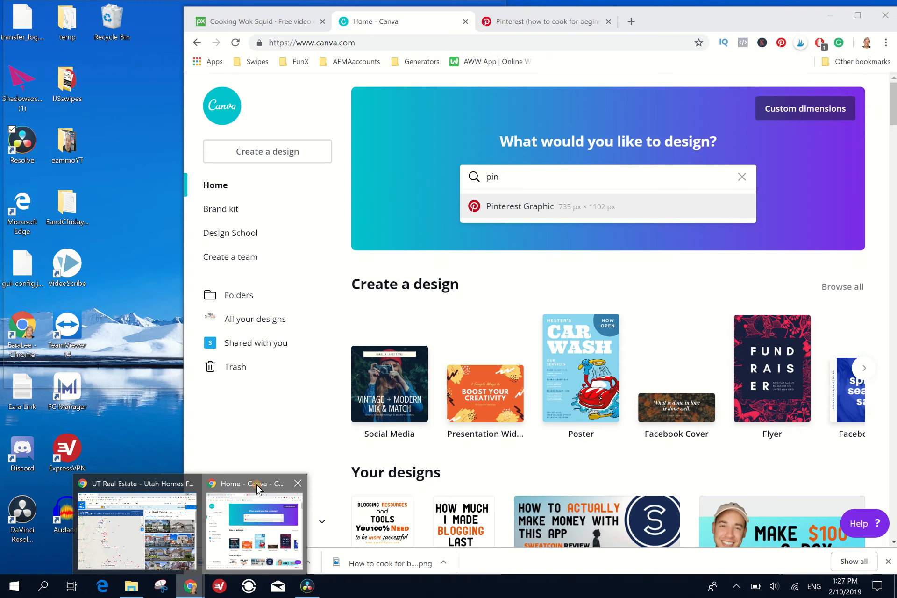
left_click(257, 484)
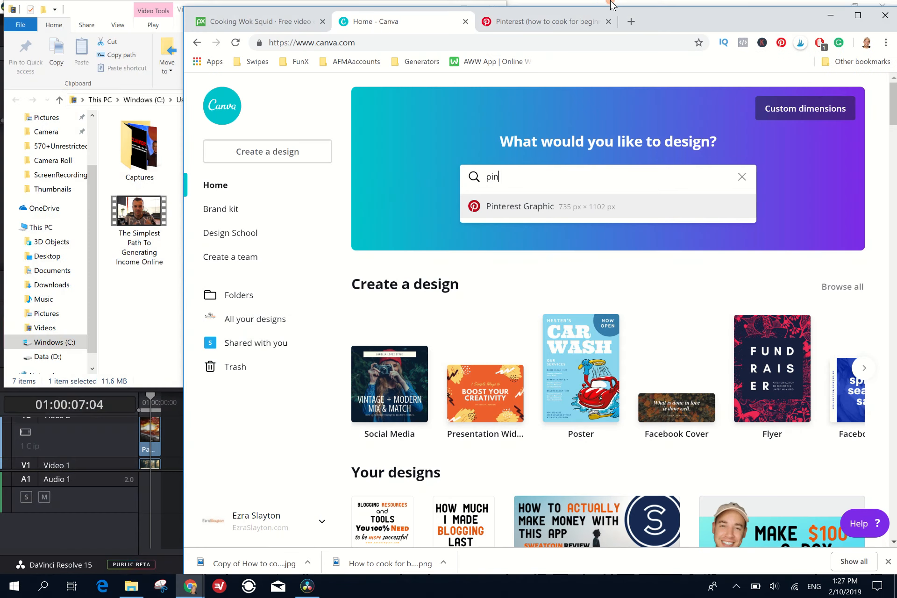
left_click(564, 19)
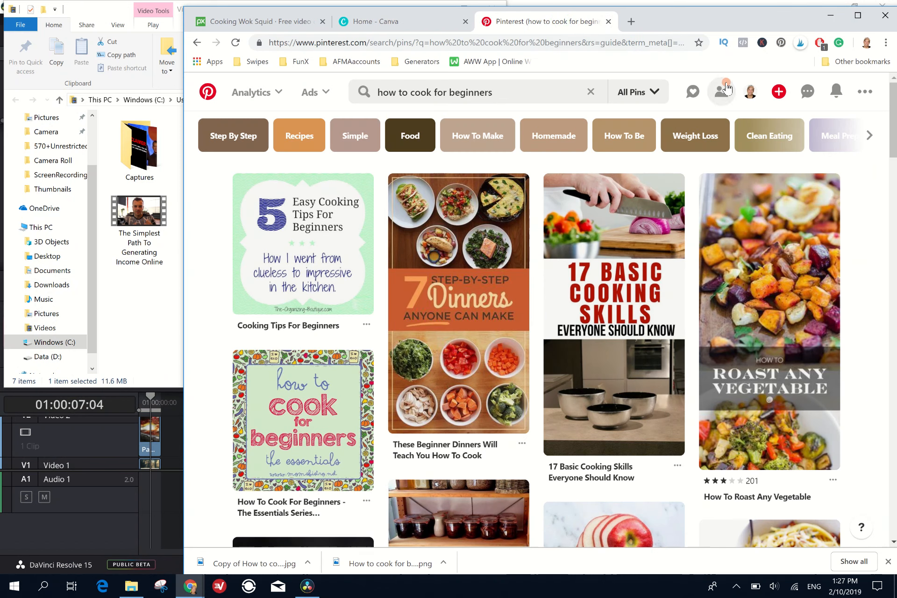
left_click(778, 92)
left_click(756, 136)
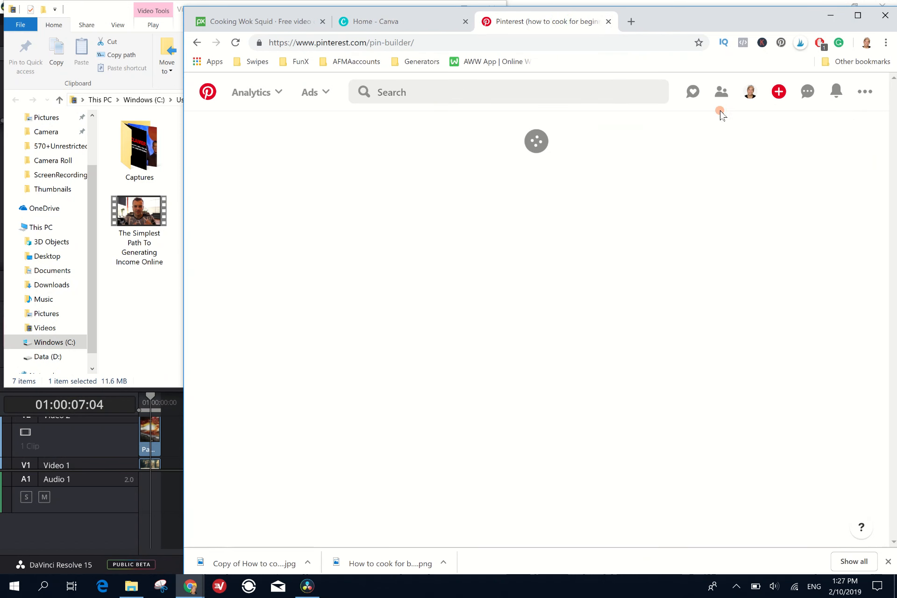
Step: Bring up the rendered how to cook for beg video in its folder, and reload Pinterest's pin builder page
left_click(109, 11)
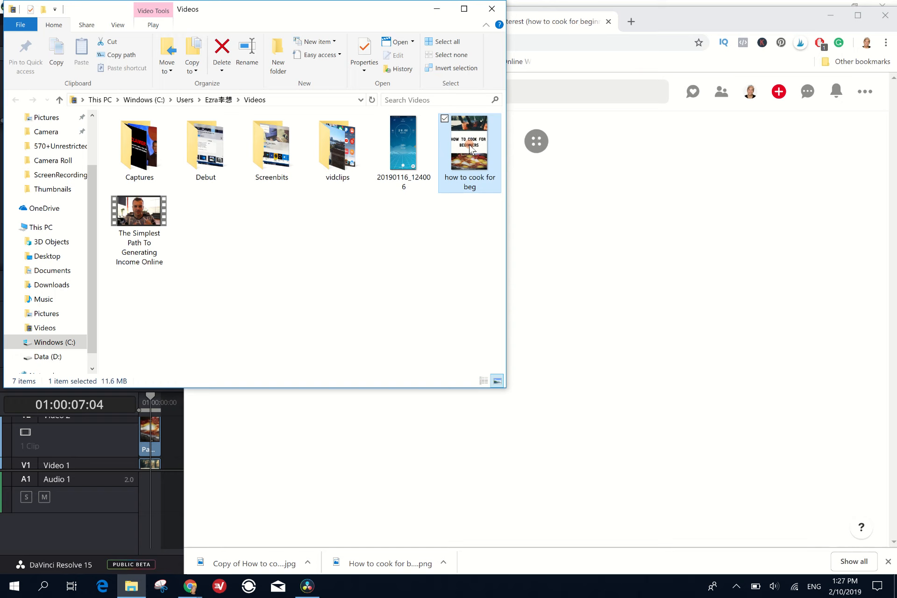
left_click(564, 22)
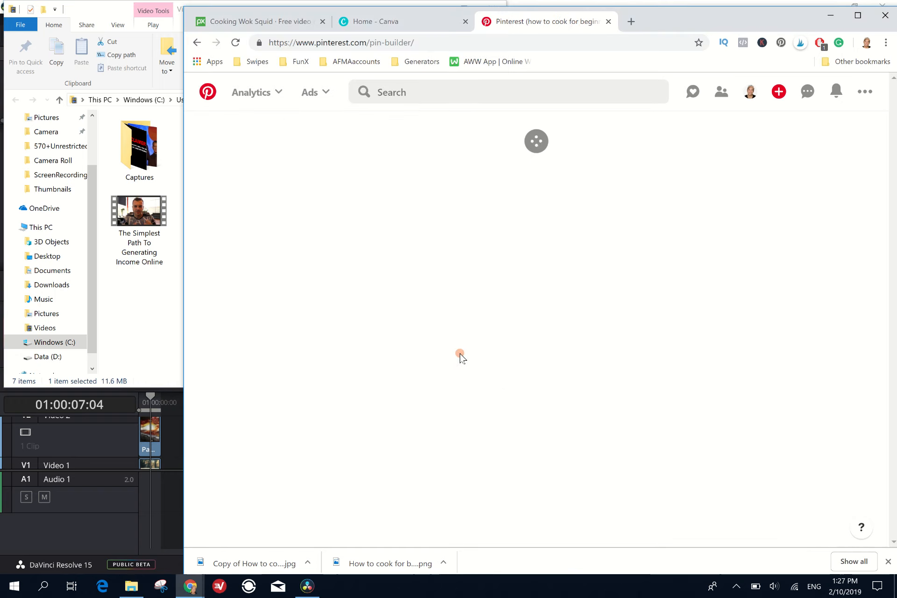
left_click(888, 561)
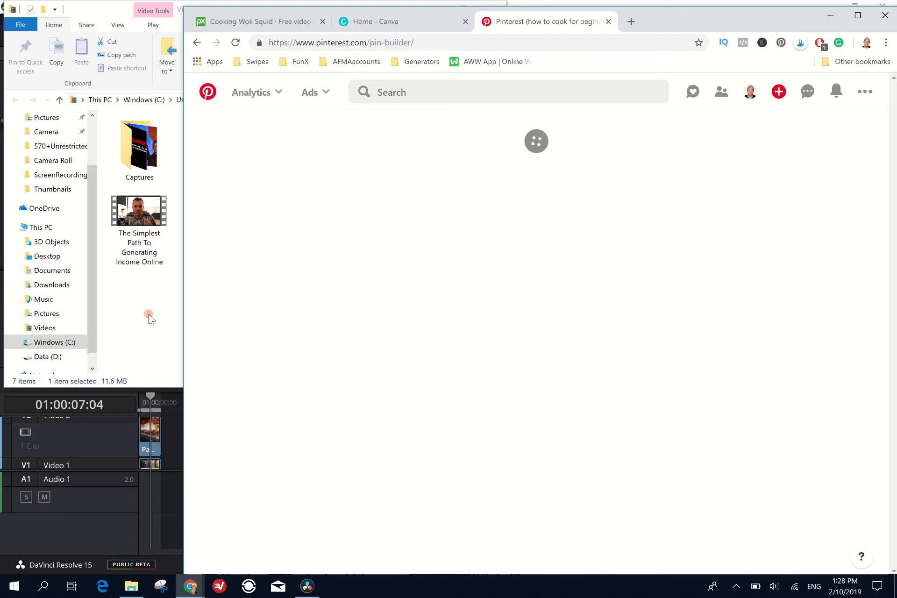
left_click(147, 331)
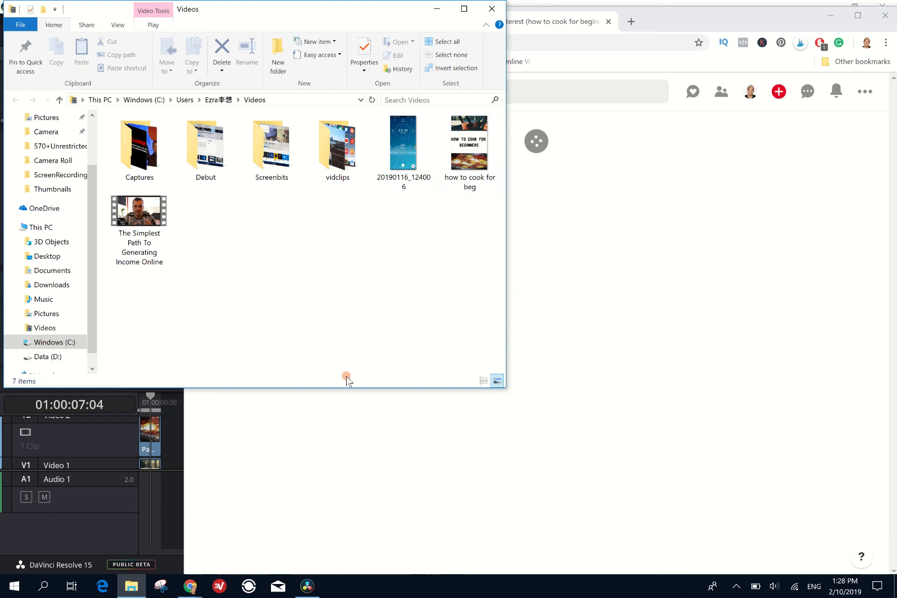
left_click(572, 23)
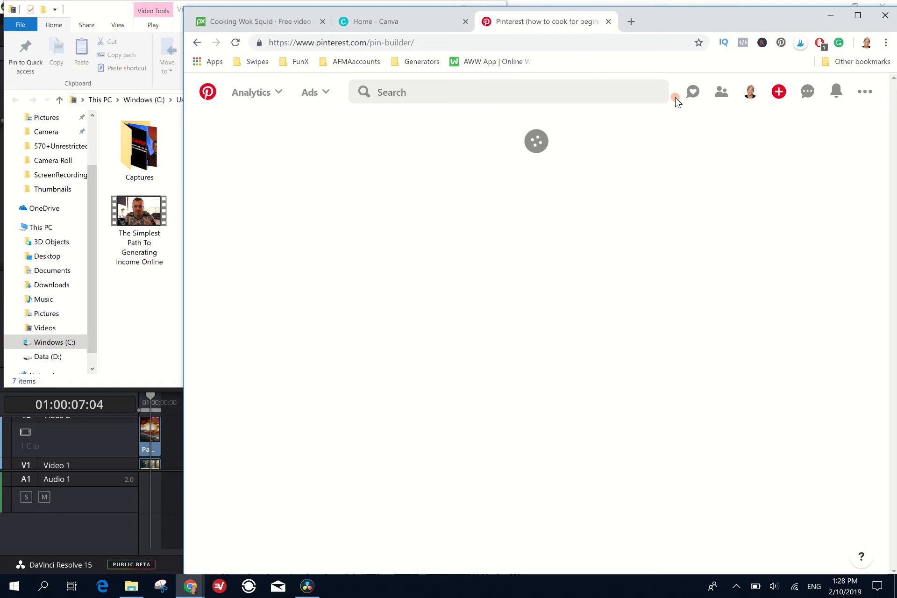
left_click(236, 42)
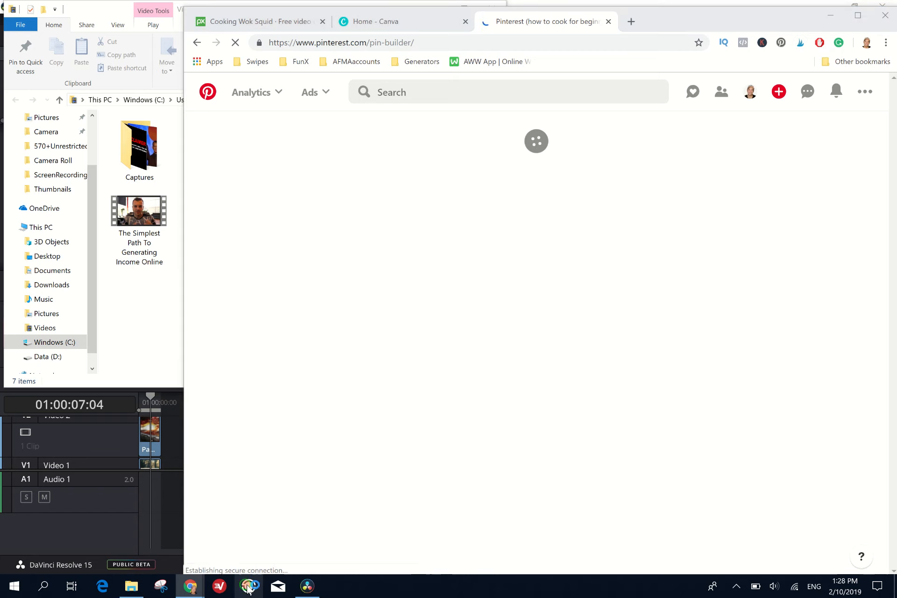
key("alt+Tab")
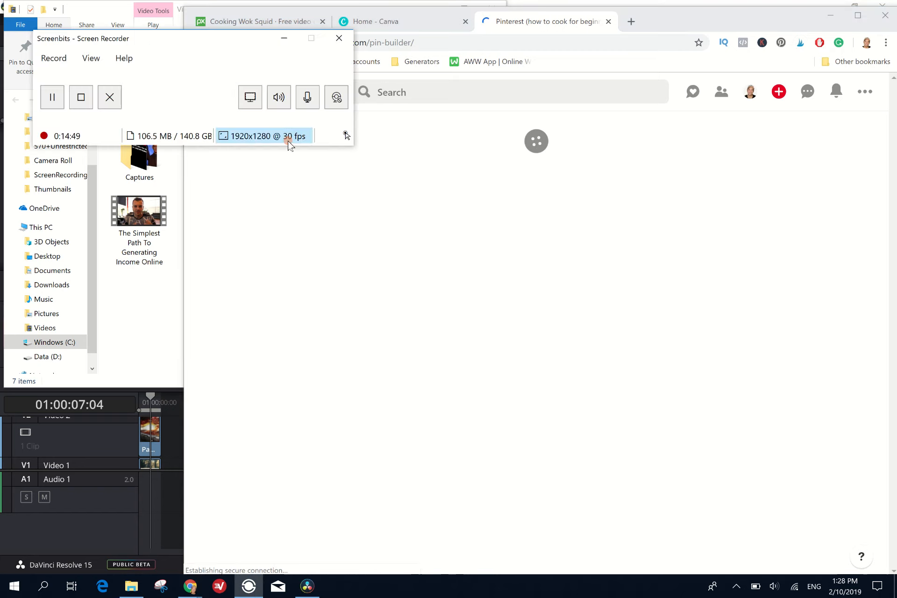